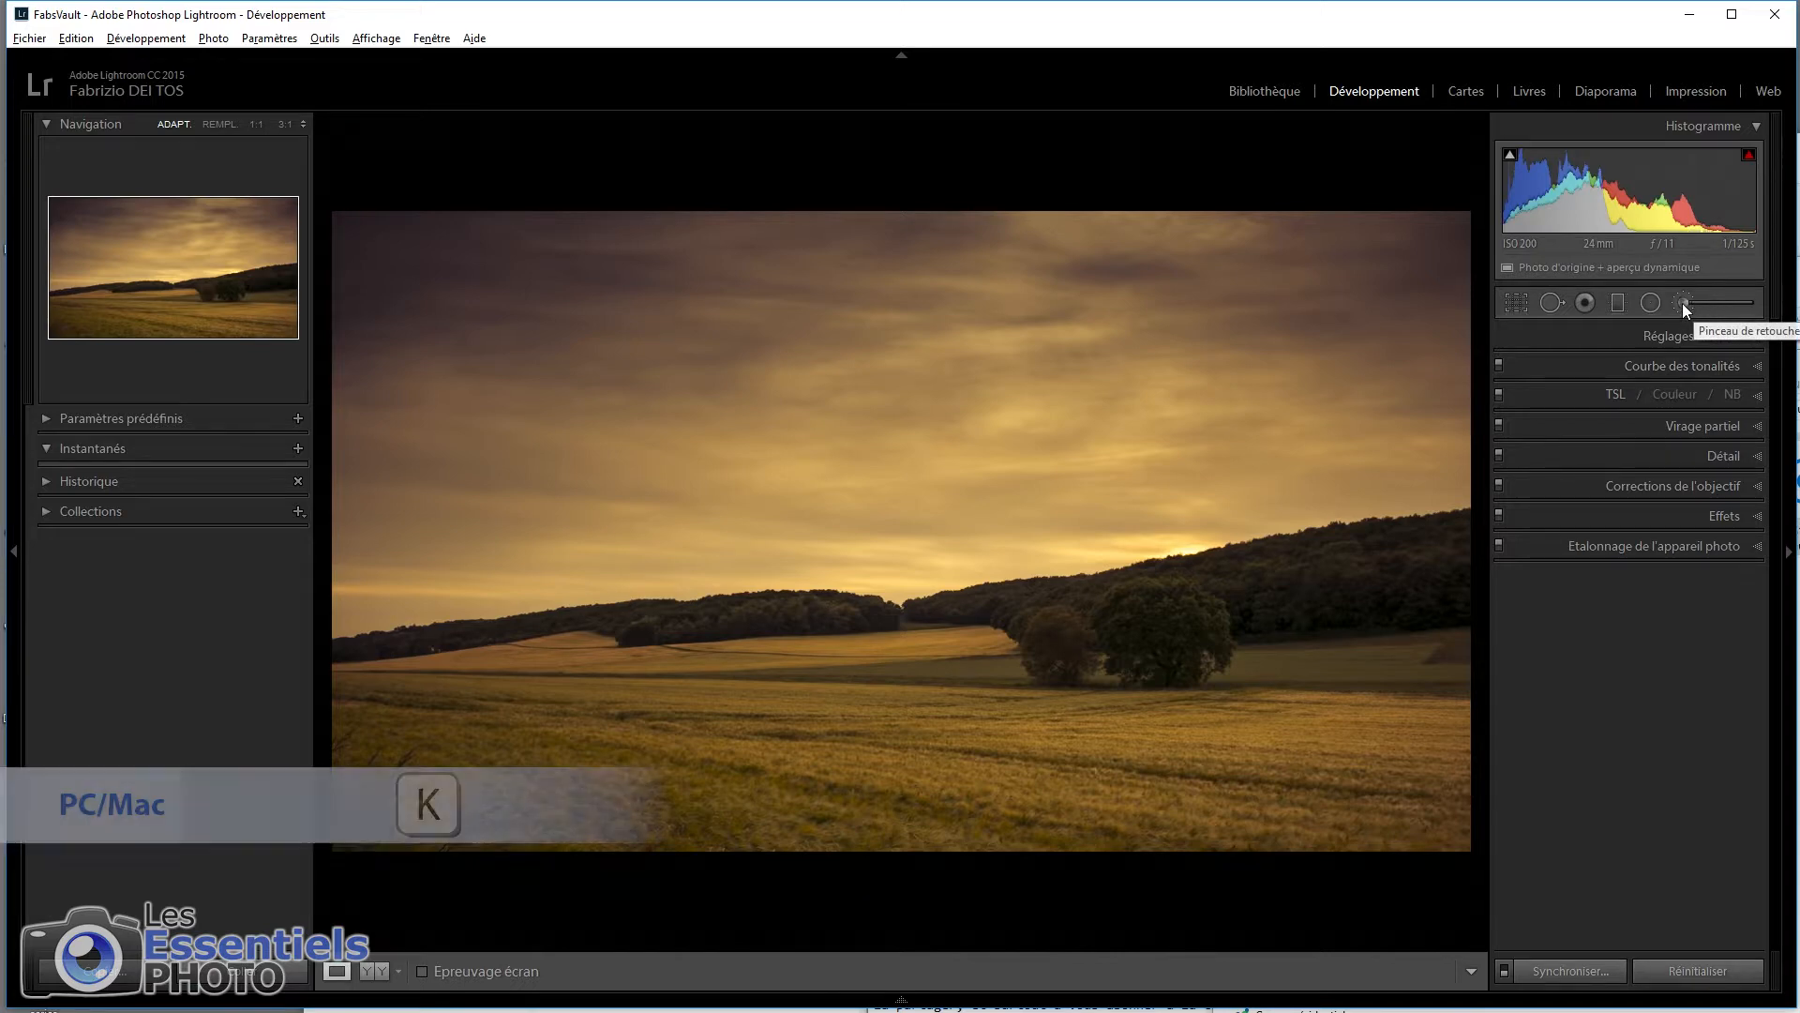
Step: Activate the adjustment brush, set its feather to 99, and paint one soft-edged diagonal stroke in the right part of the sky
key(k)
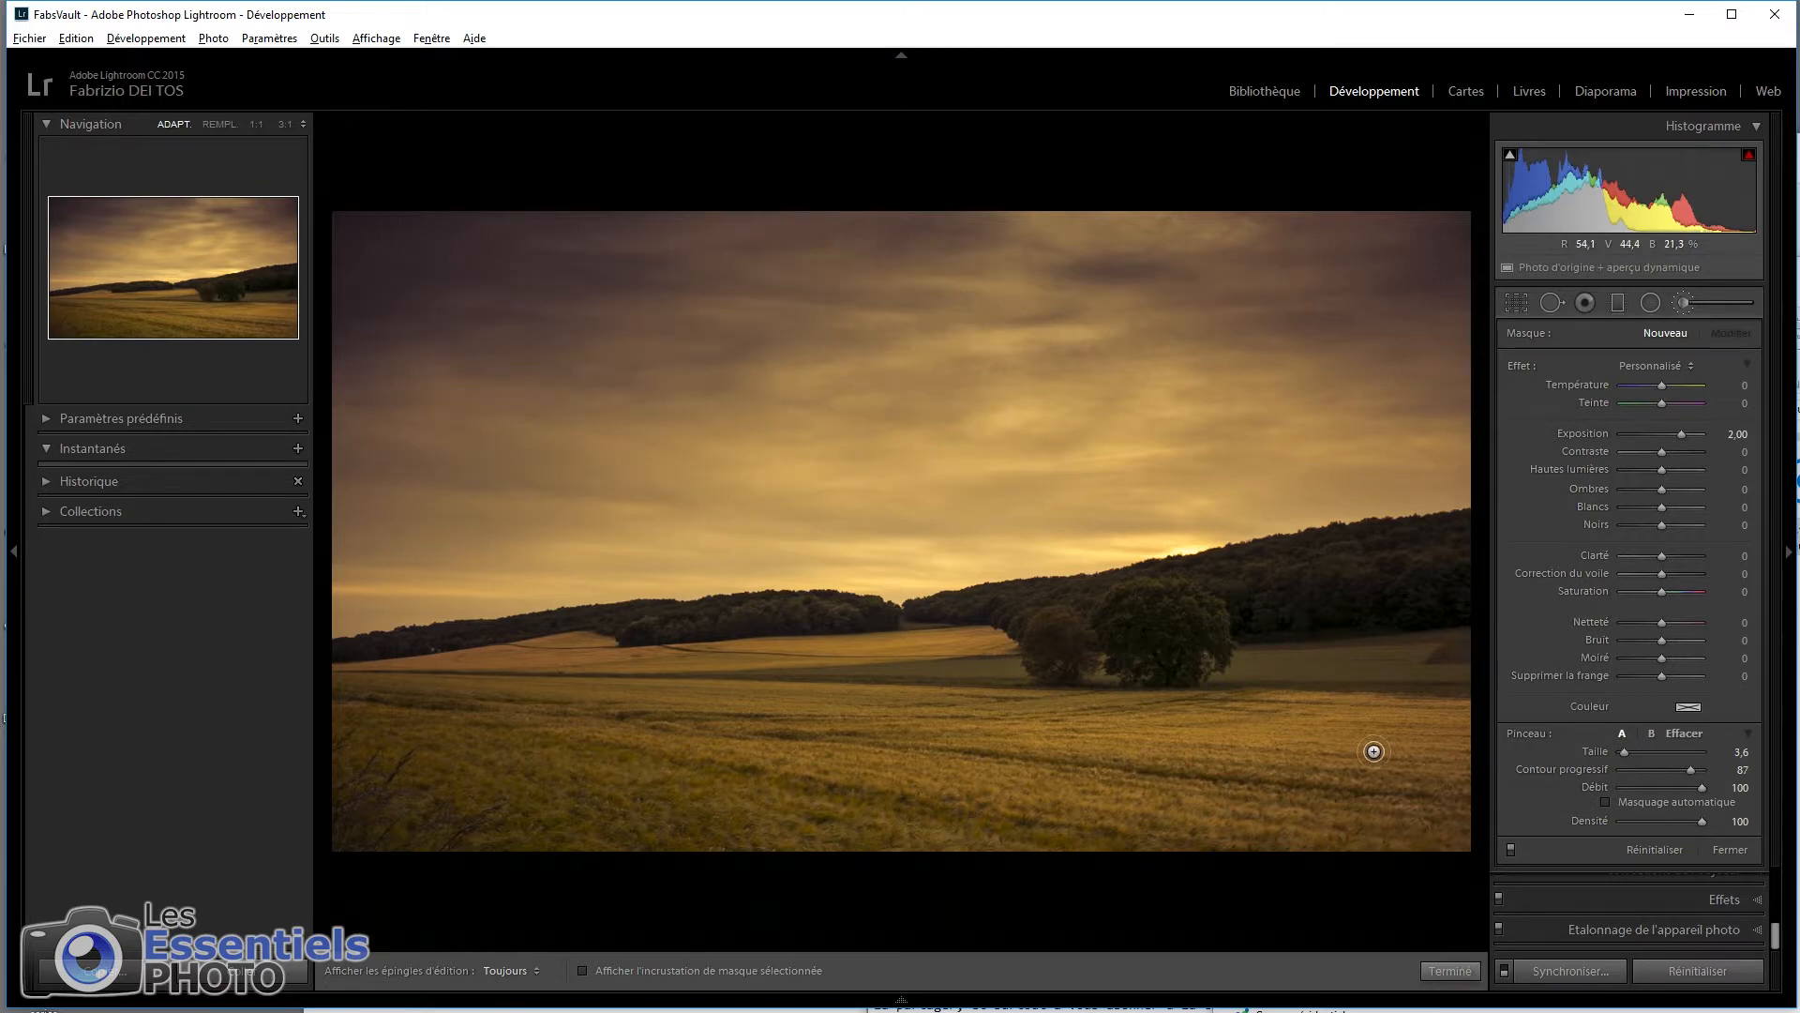
drag(1624, 751, 1701, 769)
drag(1240, 346, 1196, 497)
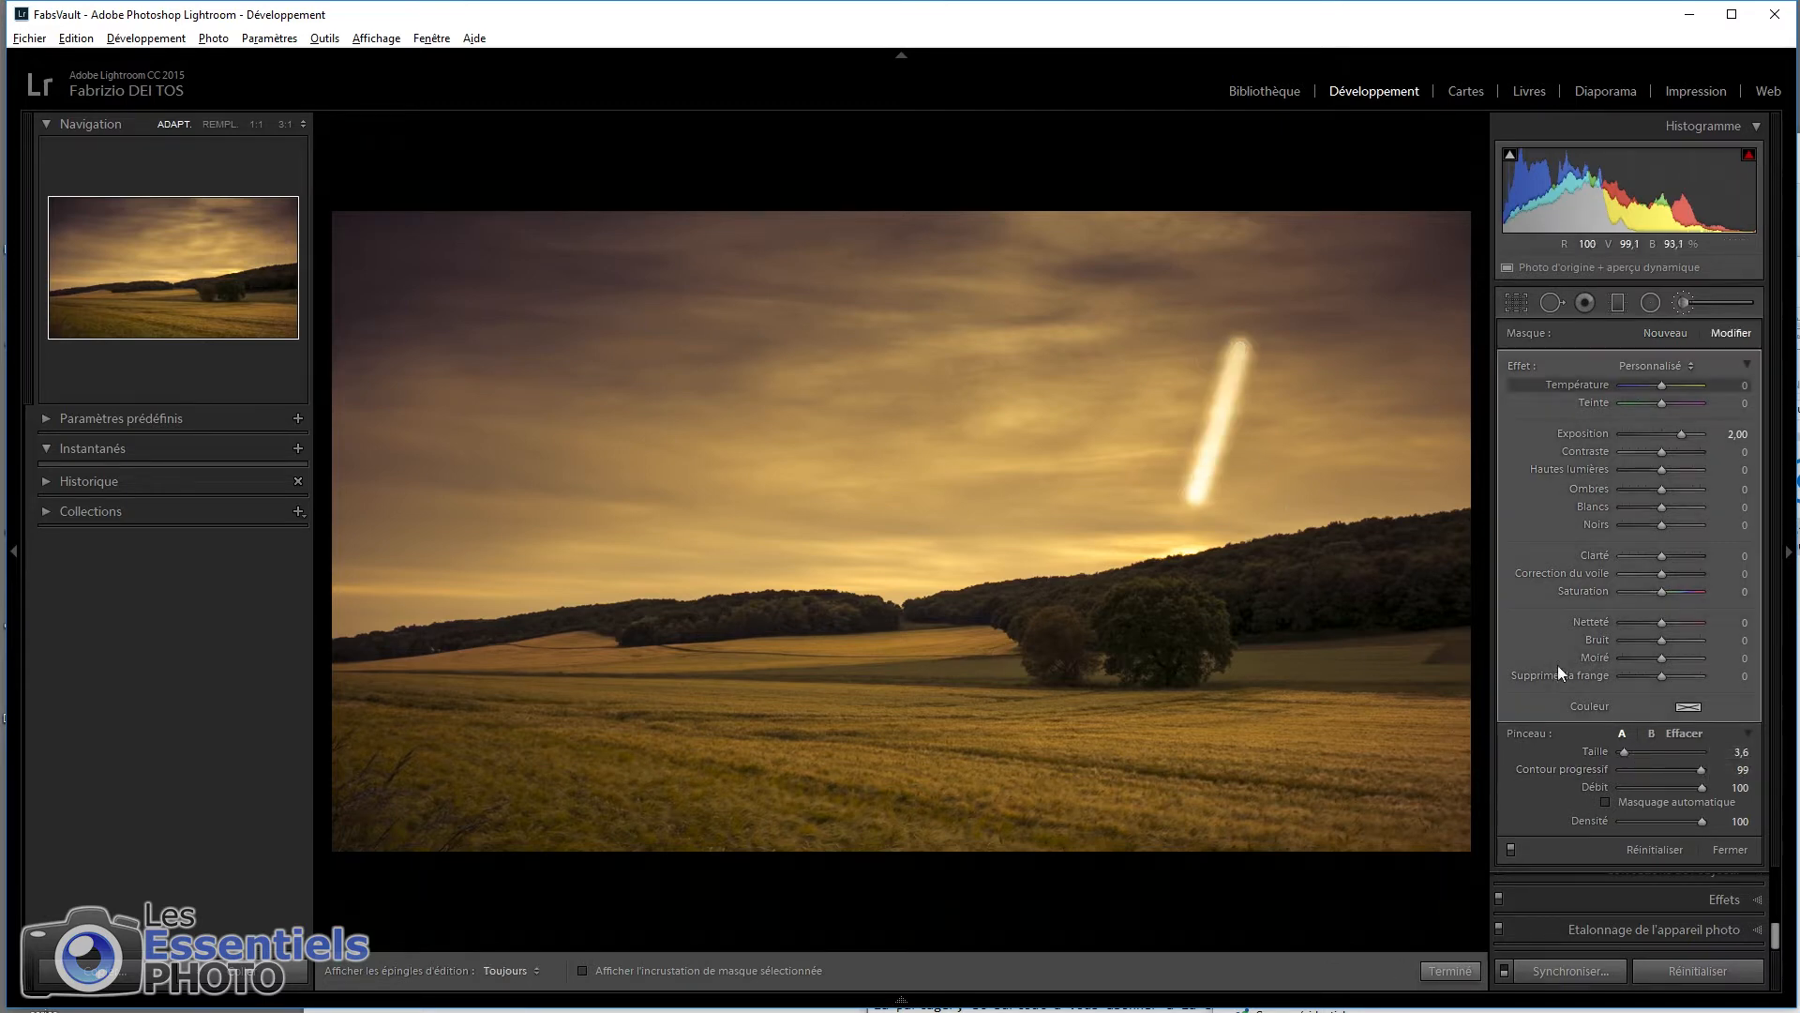
Step: Set the brush feather to 0 and paint a hard-edged diagonal stroke just left of the soft stroke
drag(1636, 768, 1607, 768)
key(h)
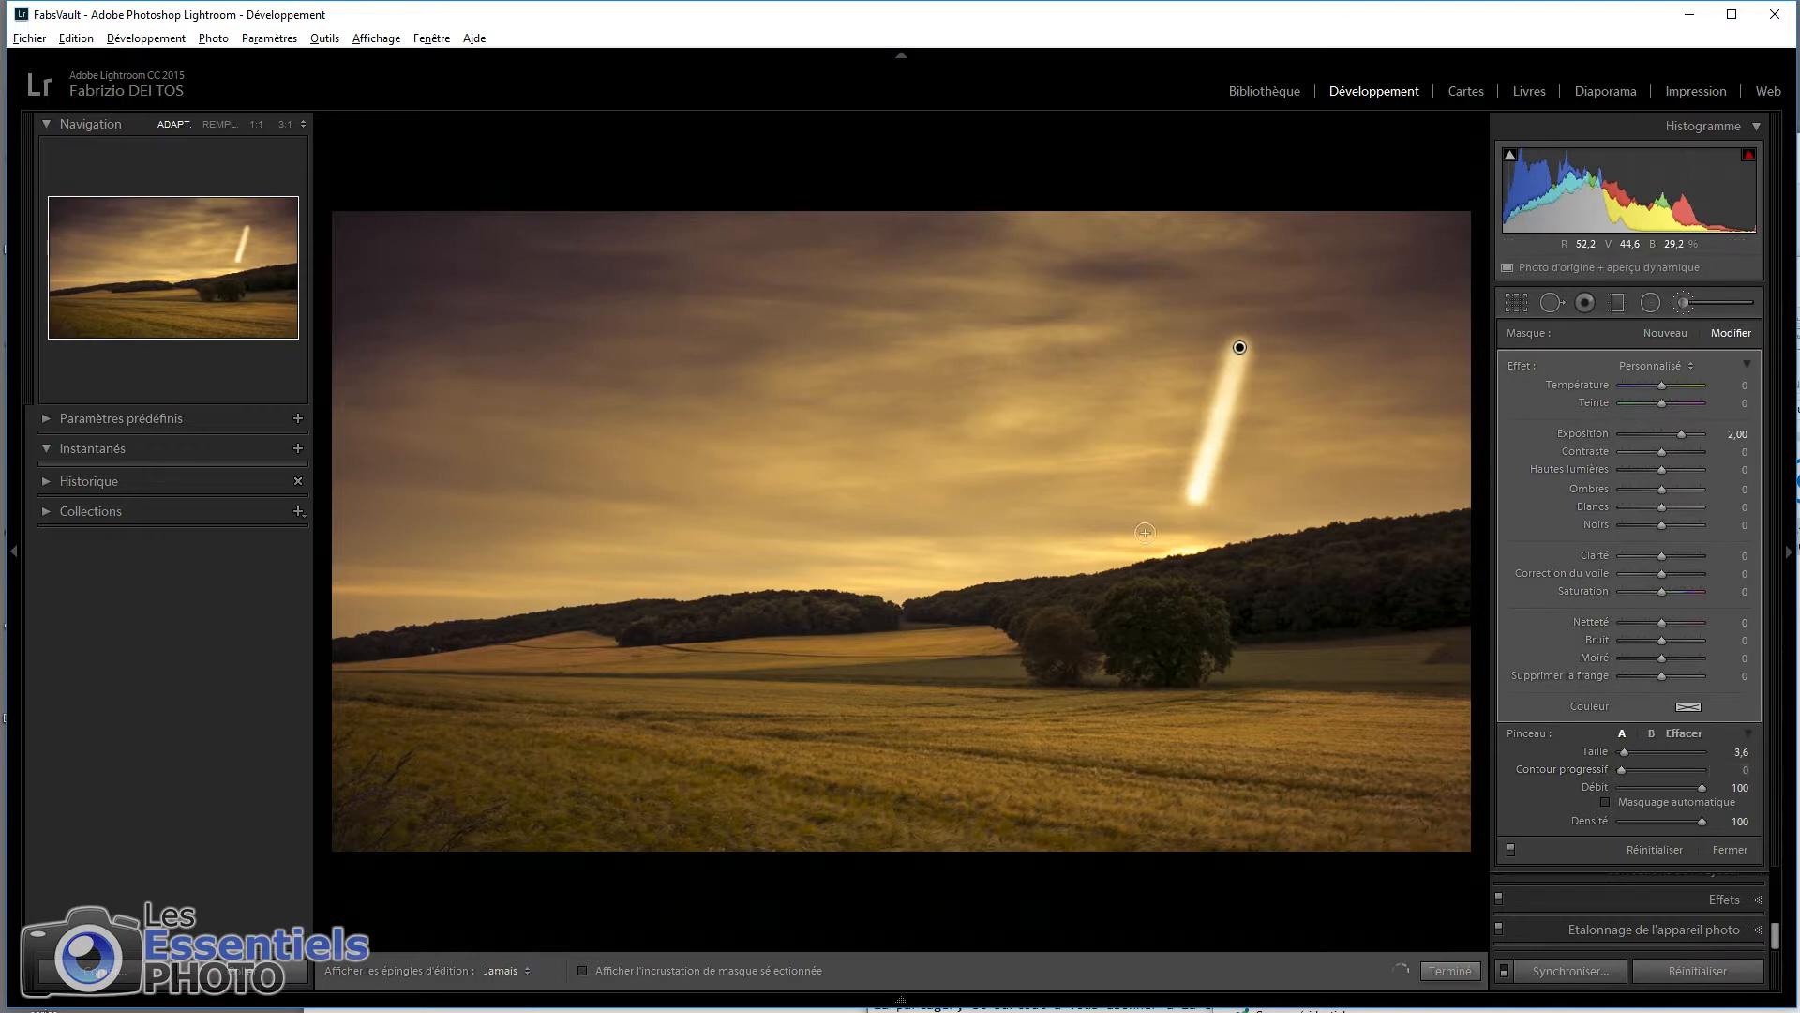
drag(1193, 319, 1145, 533)
key(h)
Step: Set the brush feather back to 99 and paint another soft stroke at the far right of the sky
drag(1622, 770, 1705, 777)
key(h)
drag(1345, 340, 1304, 466)
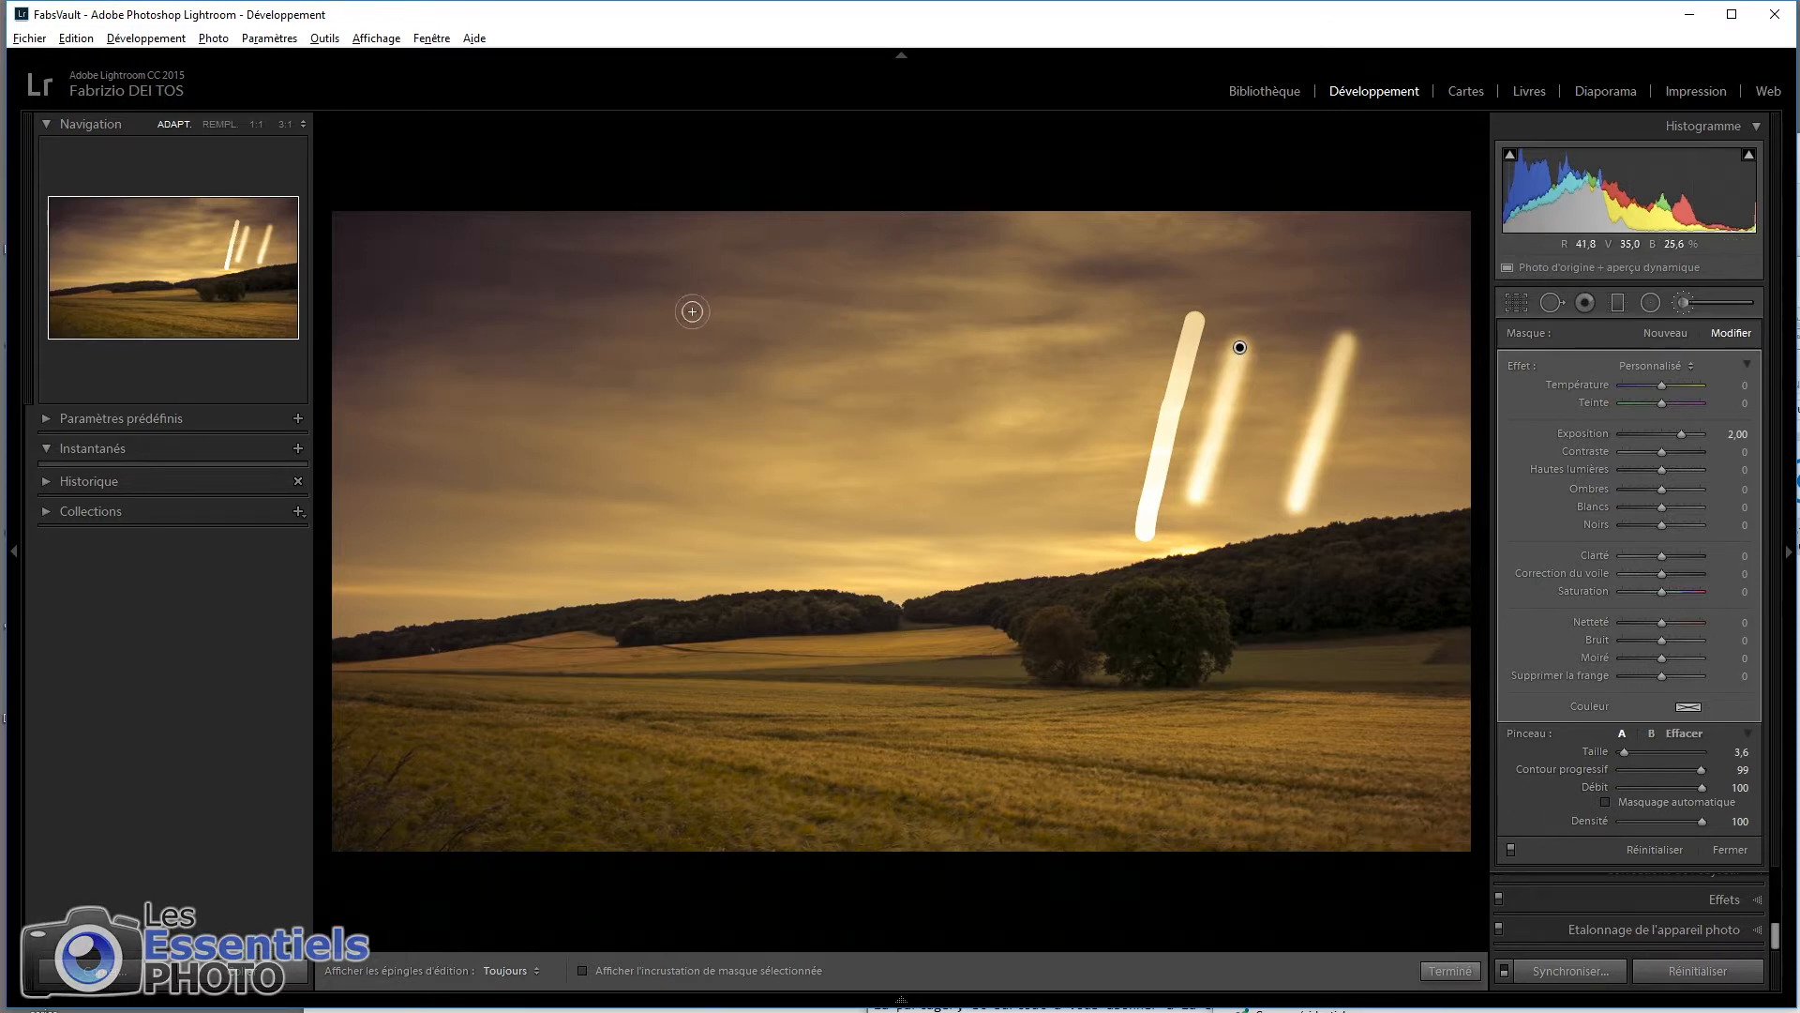
Step: Paint overlapping strokes at flow 100 to build a bright patch in the left part of the sky
drag(689, 302, 632, 544)
key(h)
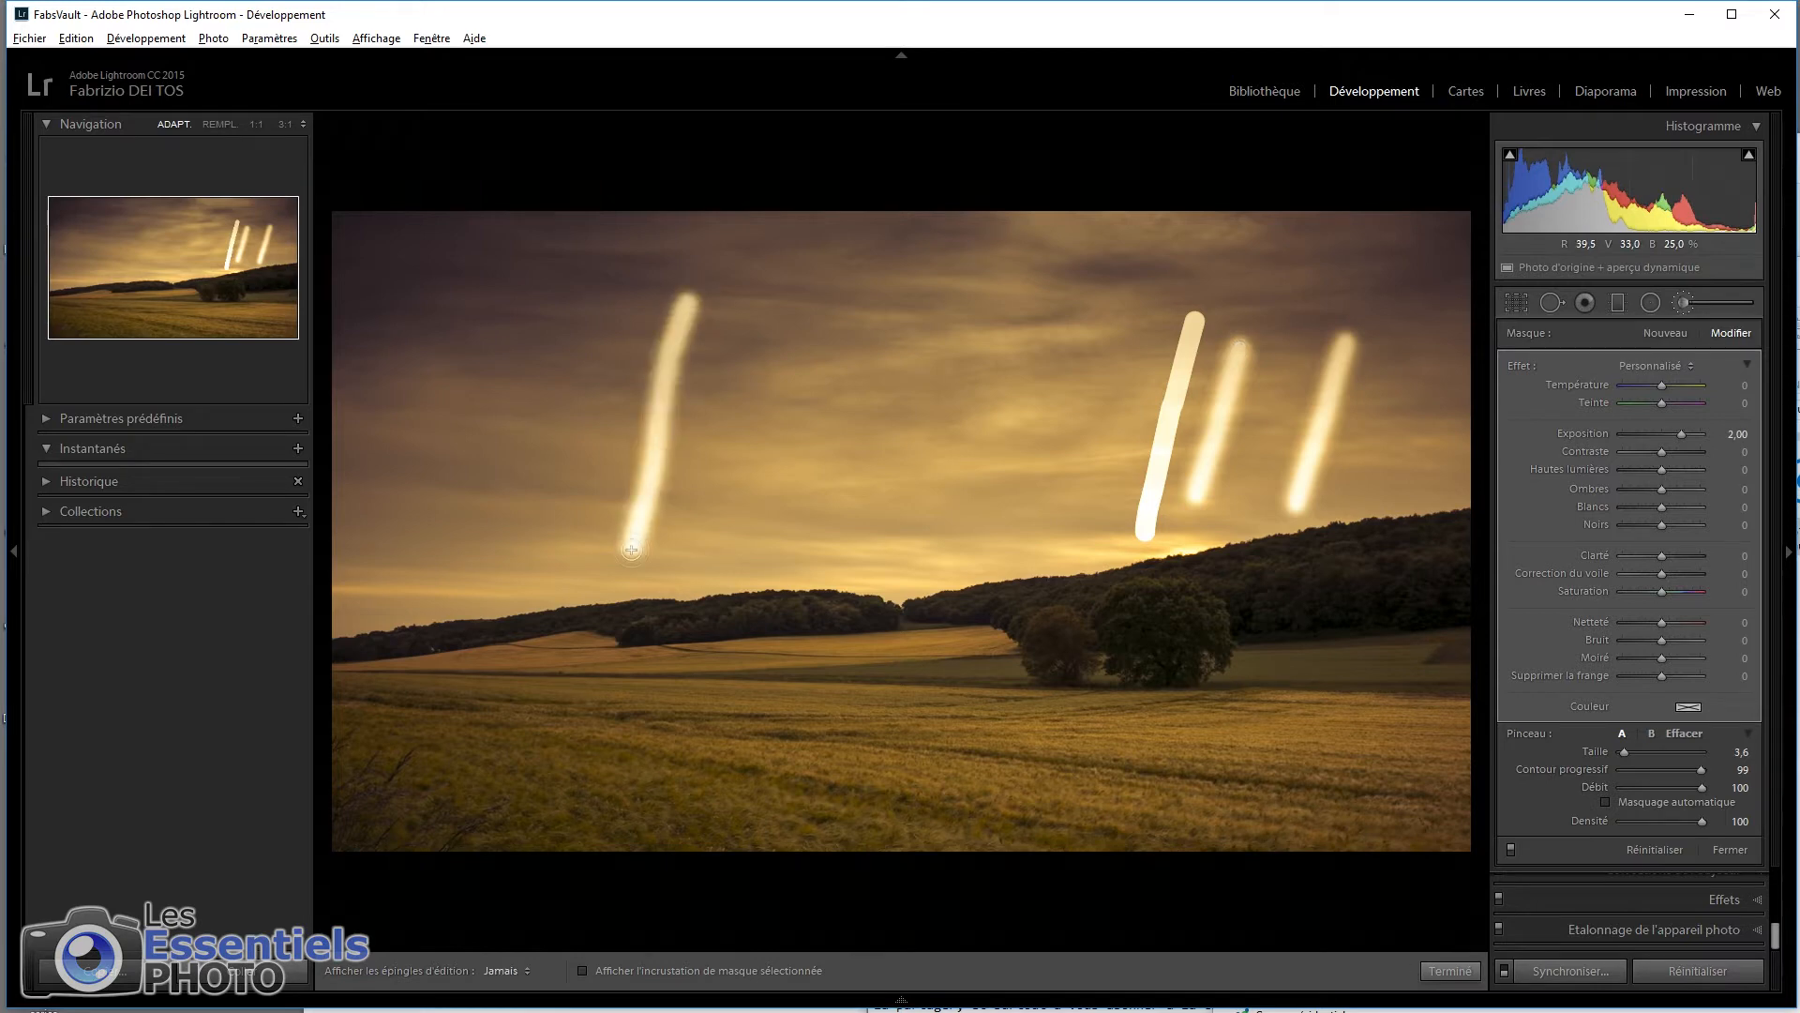
key(h)
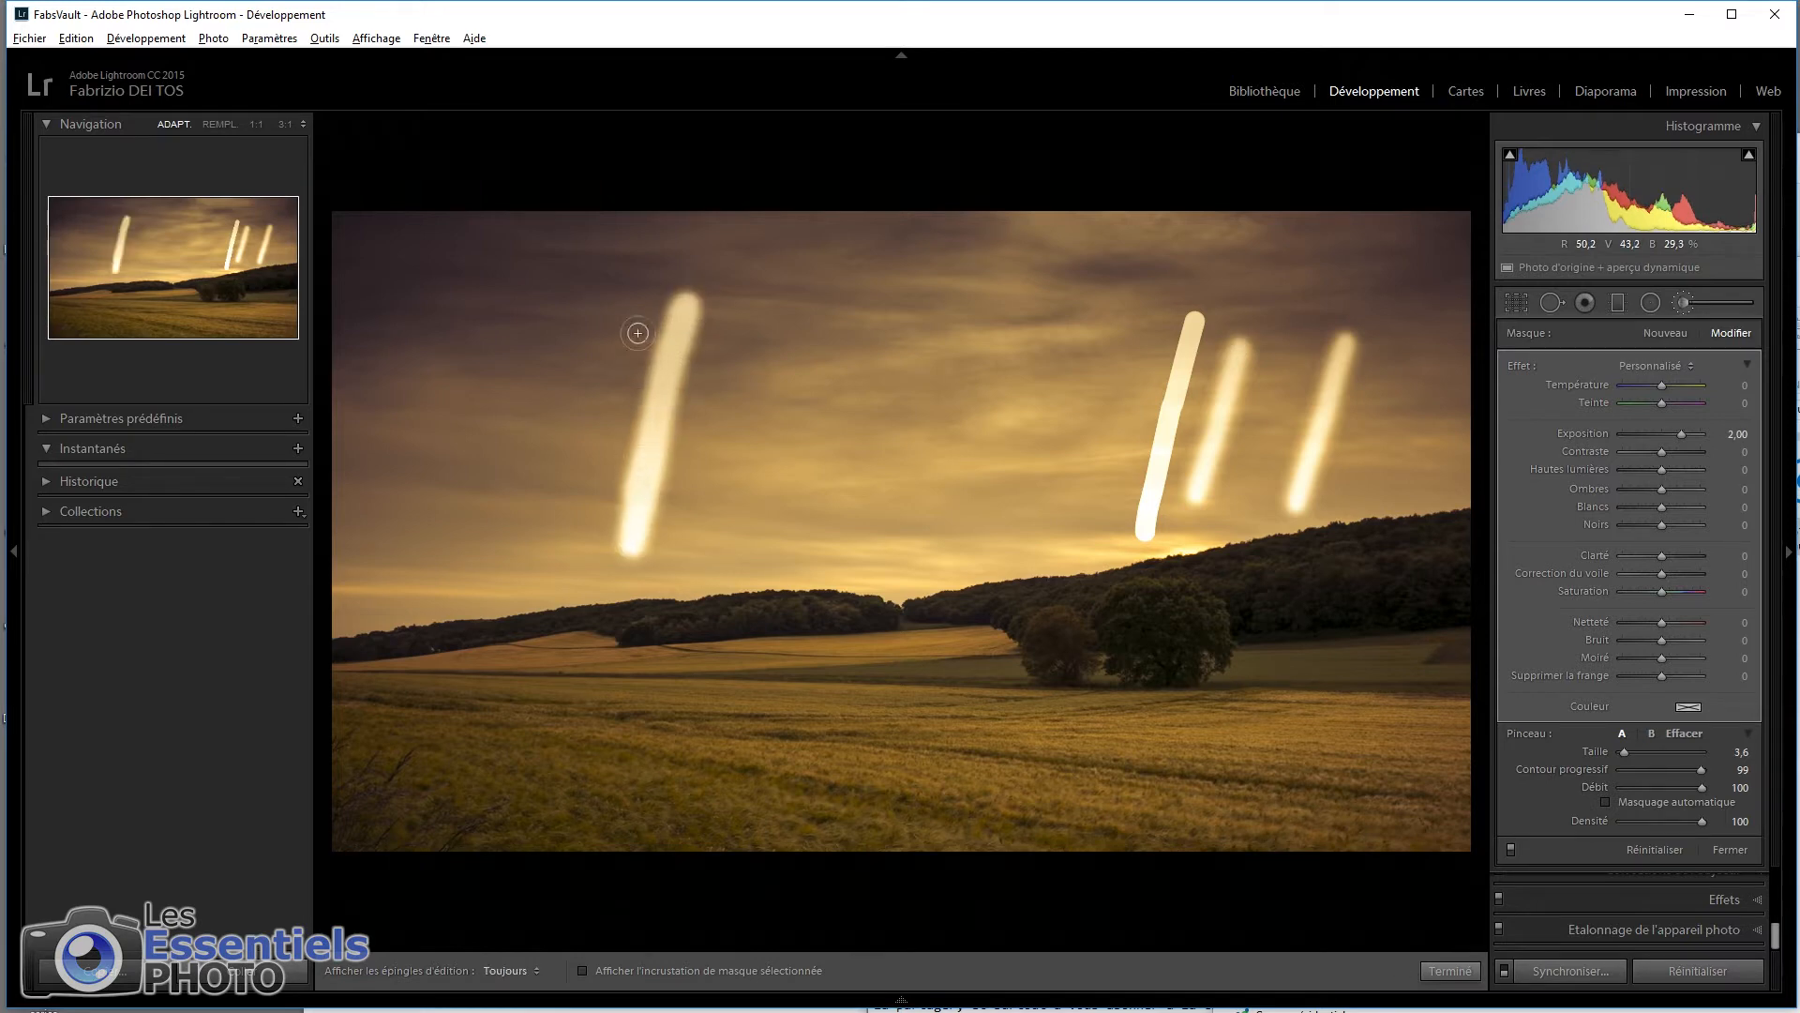
drag(641, 332, 631, 491)
key(h)
mouse_move(656, 422)
mouse_down()
mouse_move(722, 328)
mouse_move(731, 370)
mouse_move(668, 476)
mouse_up()
key(h)
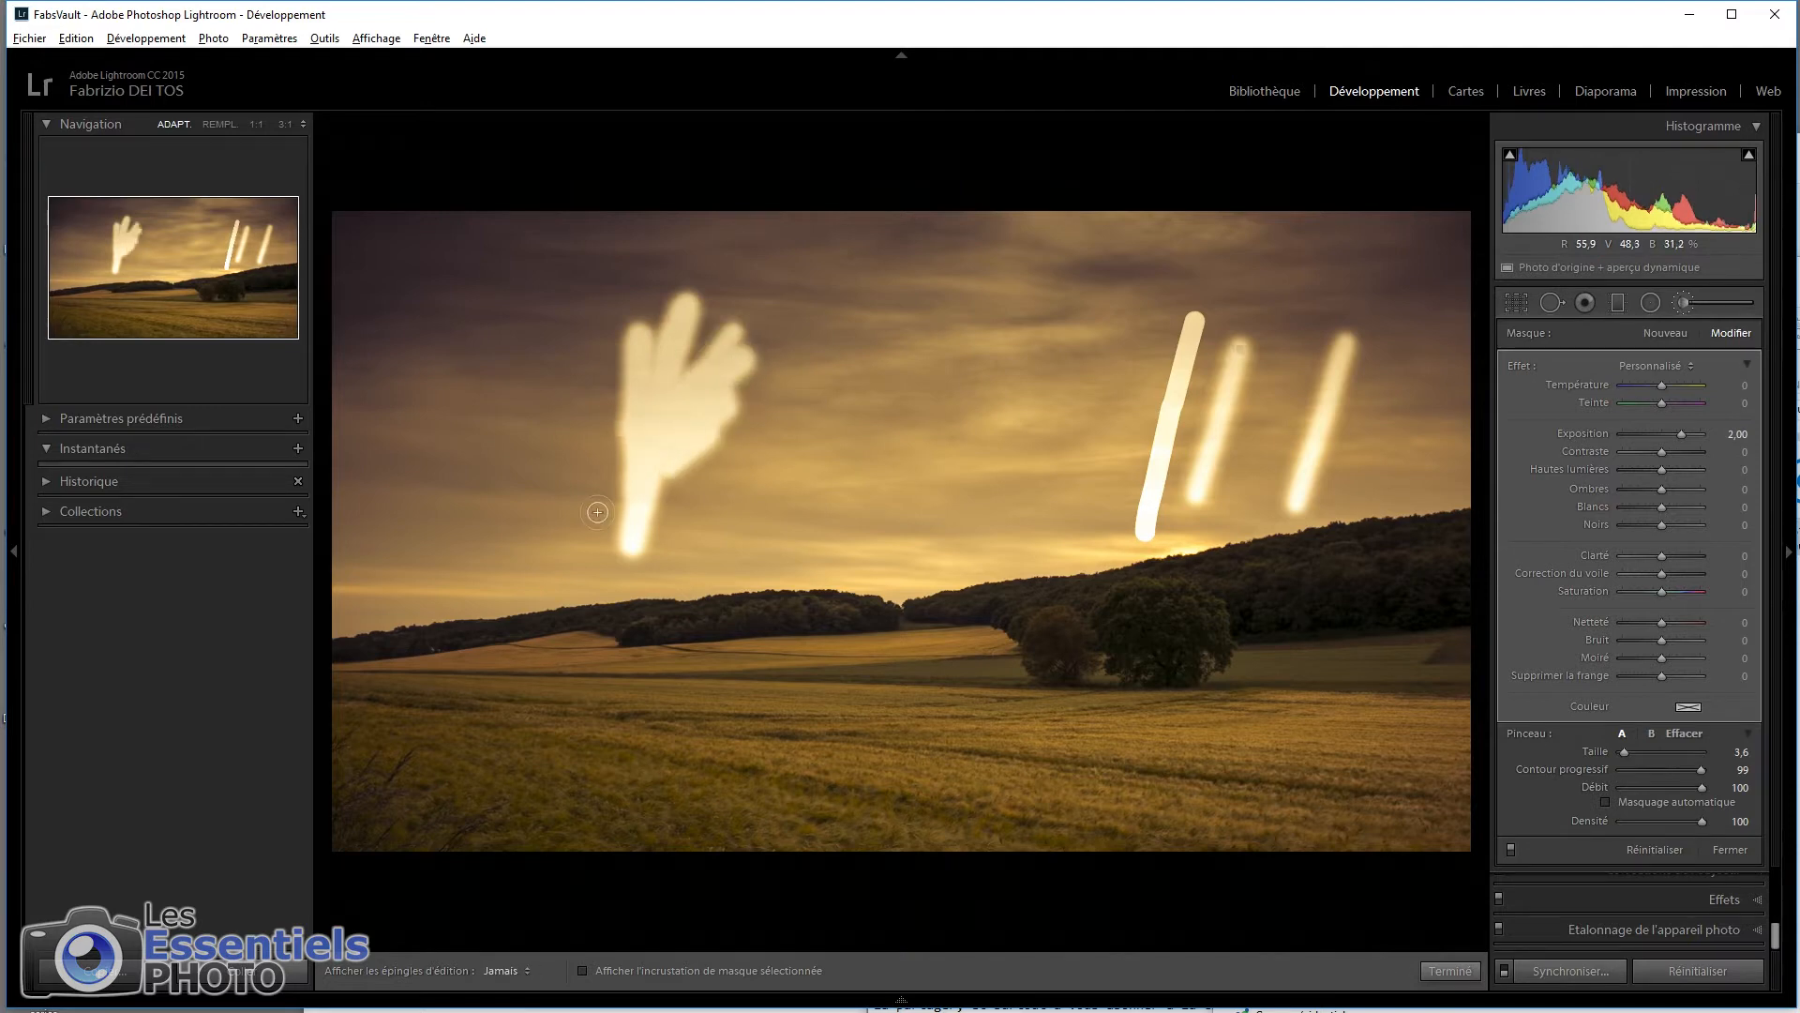
drag(808, 403, 596, 511)
key(h)
mouse_move(705, 433)
mouse_down()
mouse_move(750, 380)
mouse_move(713, 324)
mouse_move(727, 348)
mouse_move(595, 389)
mouse_up()
key(h)
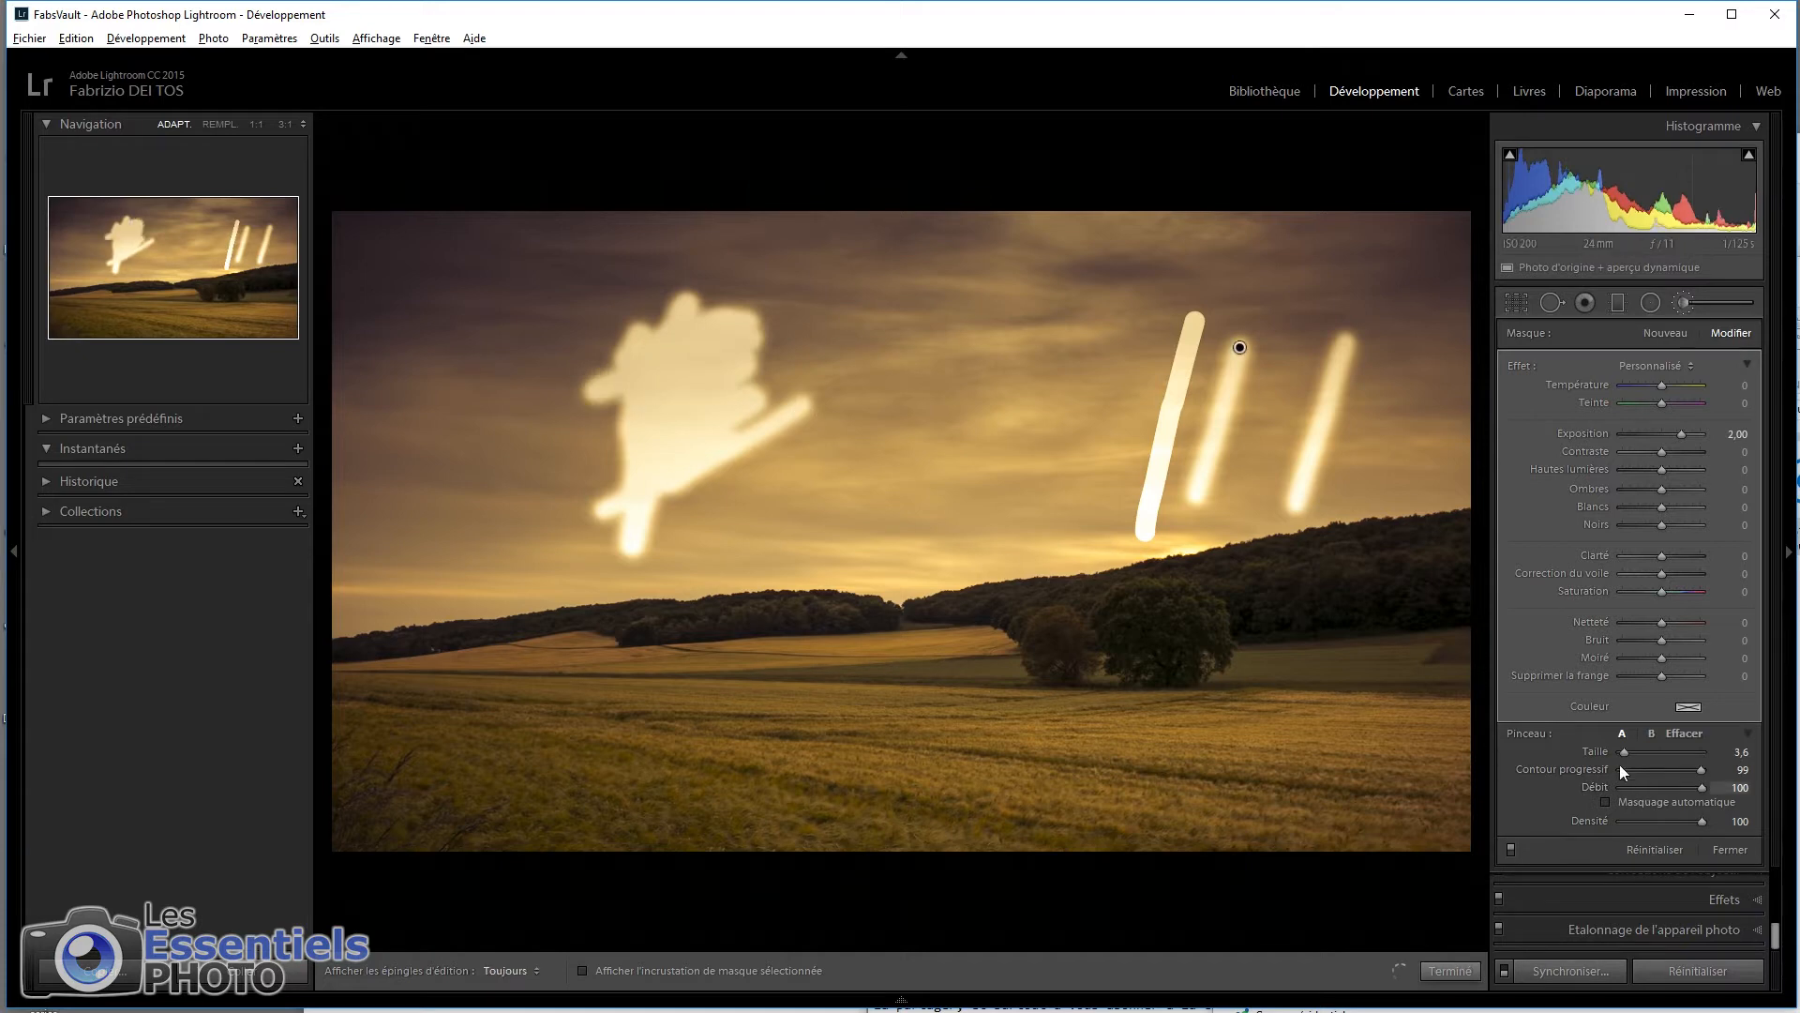
Step: Set the brush flow to 46 and build up overlapping strokes in the centre of the sky
click(1657, 786)
mouse_move(915, 502)
mouse_down()
mouse_move(937, 346)
mouse_move(918, 506)
mouse_up()
key(h)
mouse_move(933, 349)
mouse_down()
mouse_move(920, 508)
mouse_move(928, 372)
mouse_move(920, 474)
mouse_move(920, 390)
mouse_move(960, 309)
mouse_move(941, 502)
mouse_move(961, 487)
mouse_move(969, 390)
mouse_move(985, 530)
mouse_move(1017, 511)
mouse_move(1026, 464)
mouse_move(970, 387)
mouse_move(958, 459)
mouse_move(989, 492)
mouse_up()
key(h)
key(h)
key(h)
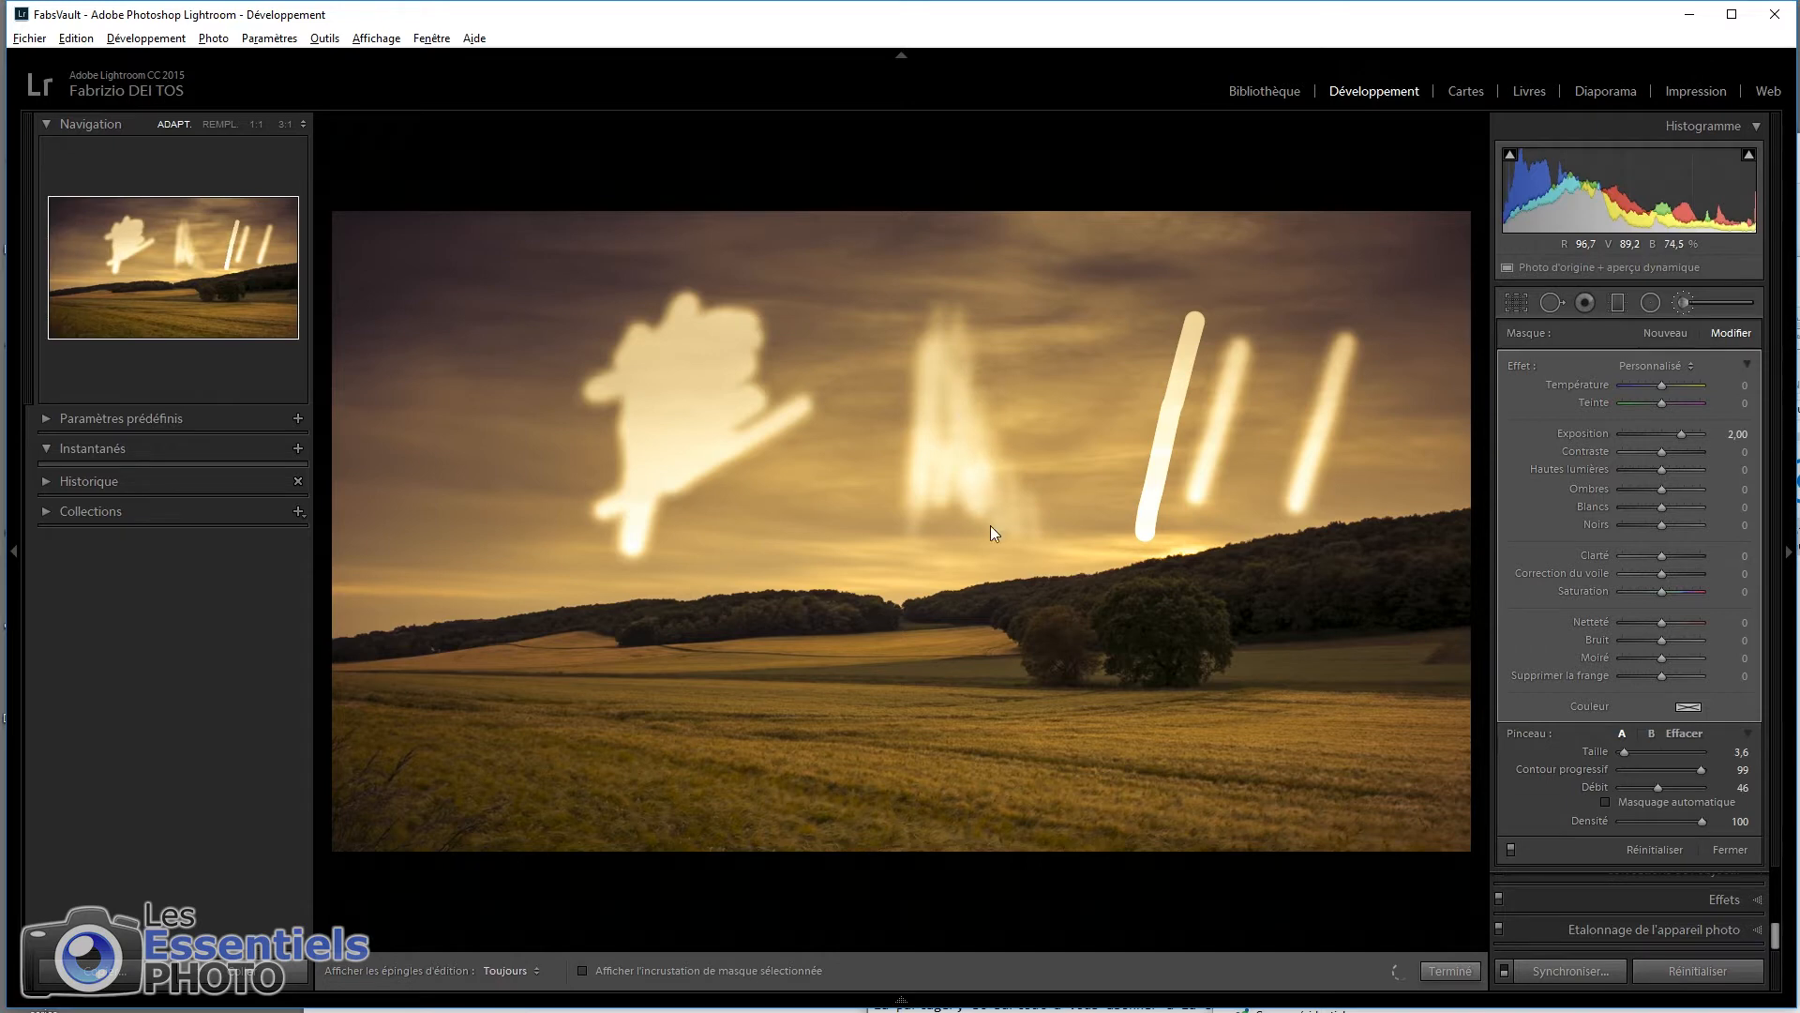
mouse_move(949, 469)
mouse_down()
mouse_move(967, 366)
mouse_move(998, 474)
mouse_up()
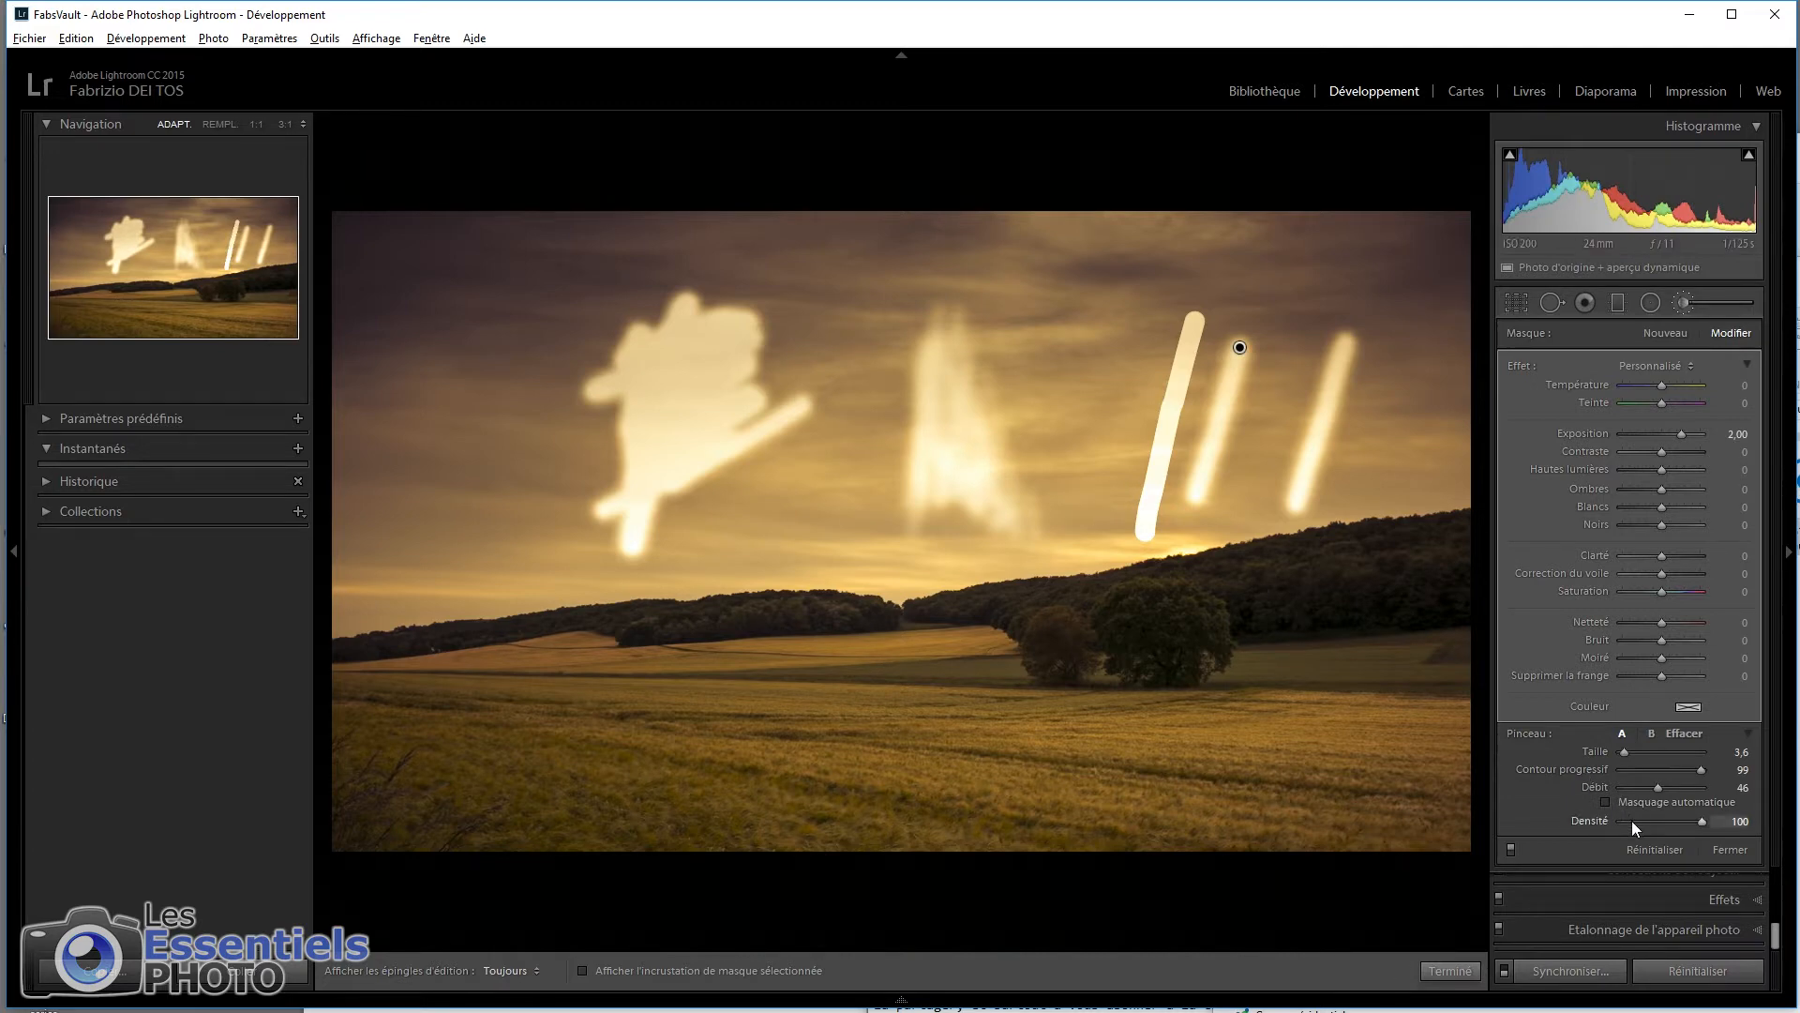
Step: Set the flow to 100 and the density to 22, and paint repeated vertical strokes beside the hard-edged stroke
mouse_move(1657, 786)
mouse_down()
mouse_move(1717, 792)
mouse_move(1636, 825)
mouse_up()
key(h)
drag(1128, 330, 1104, 546)
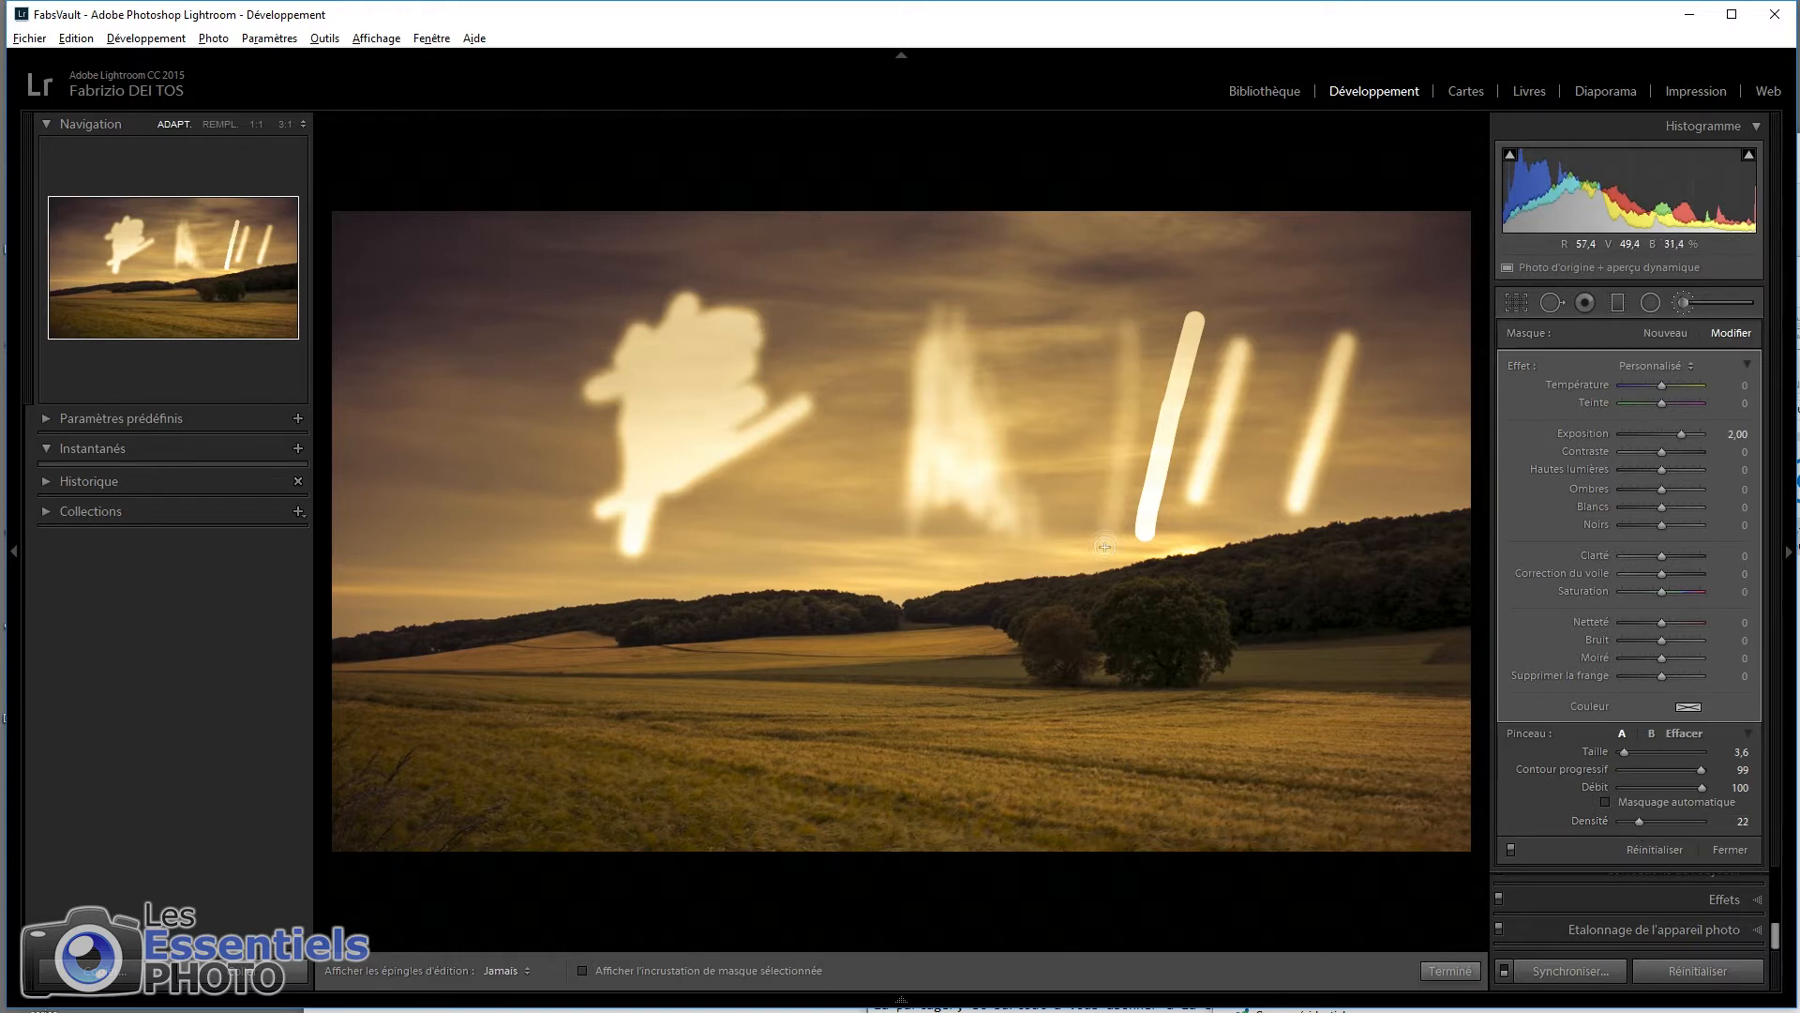
drag(1127, 314, 1116, 504)
key(h)
key(h)
Step: Paint a density 22 stroke diagonally across the bright patch in the left sky, and delete the whole brush adjustment
mouse_move(844, 272)
mouse_down()
mouse_move(642, 426)
mouse_move(498, 492)
mouse_move(793, 329)
mouse_move(614, 437)
mouse_up()
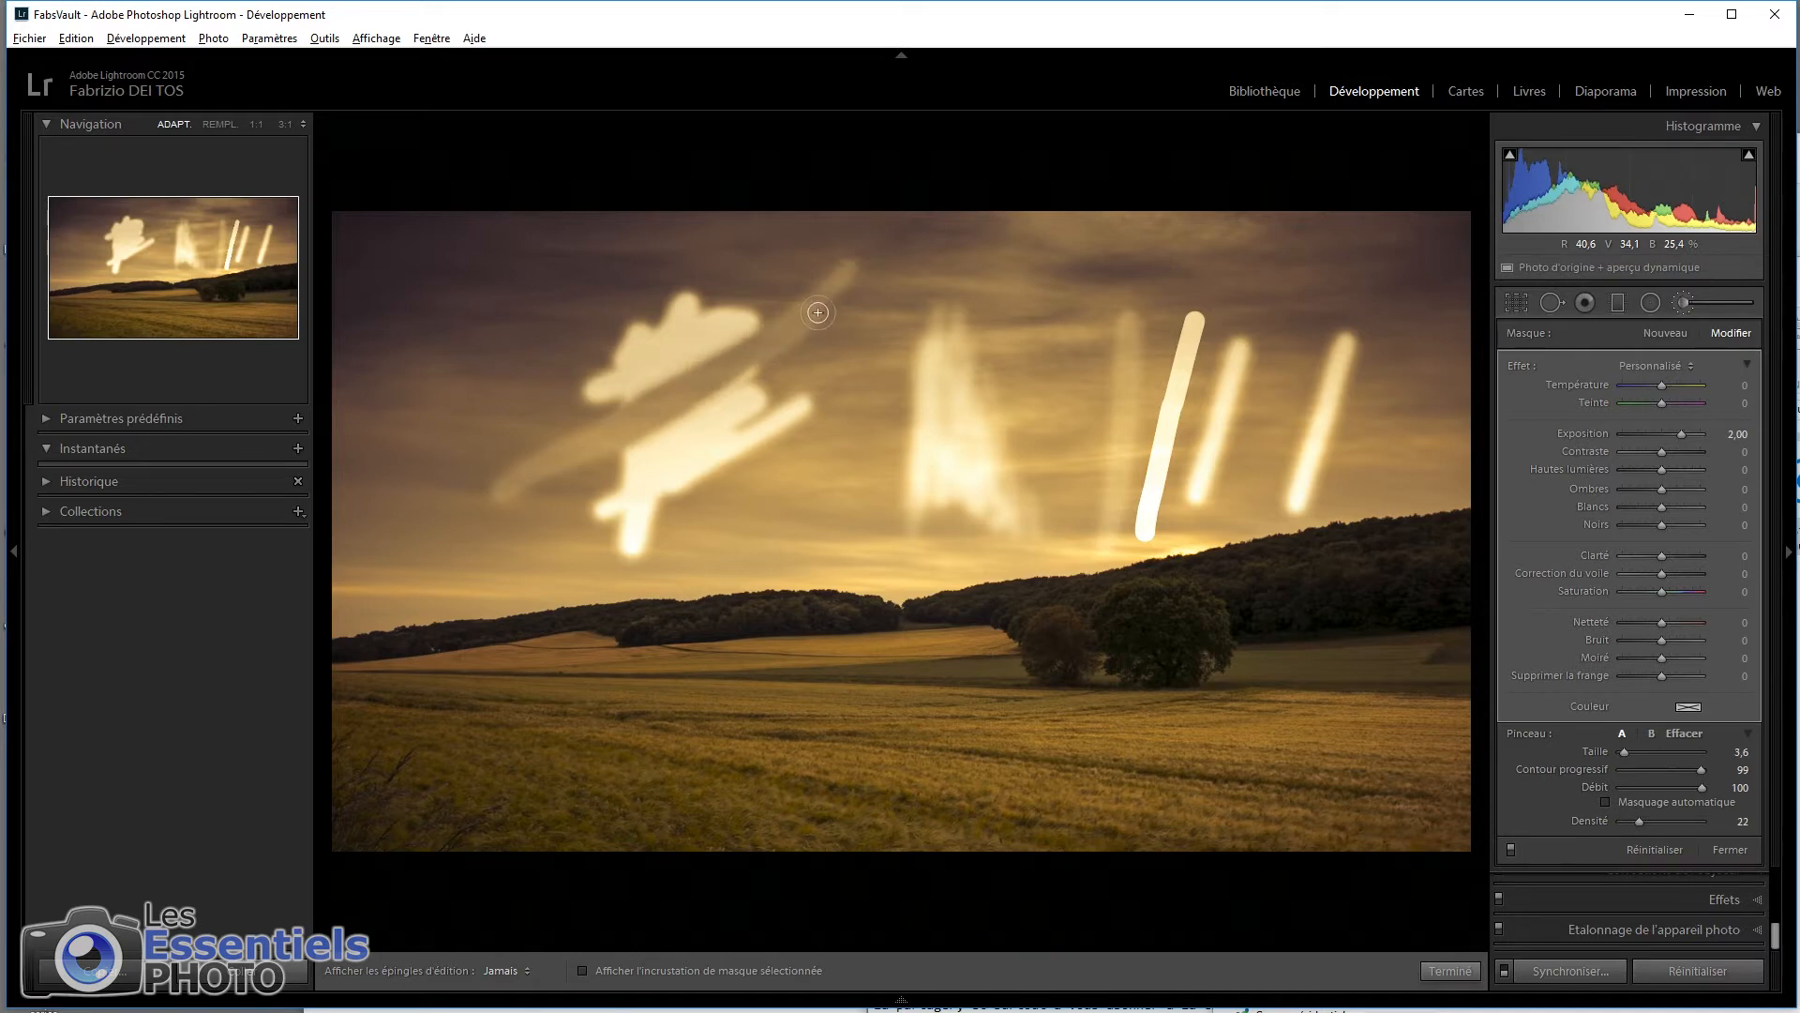
key(h)
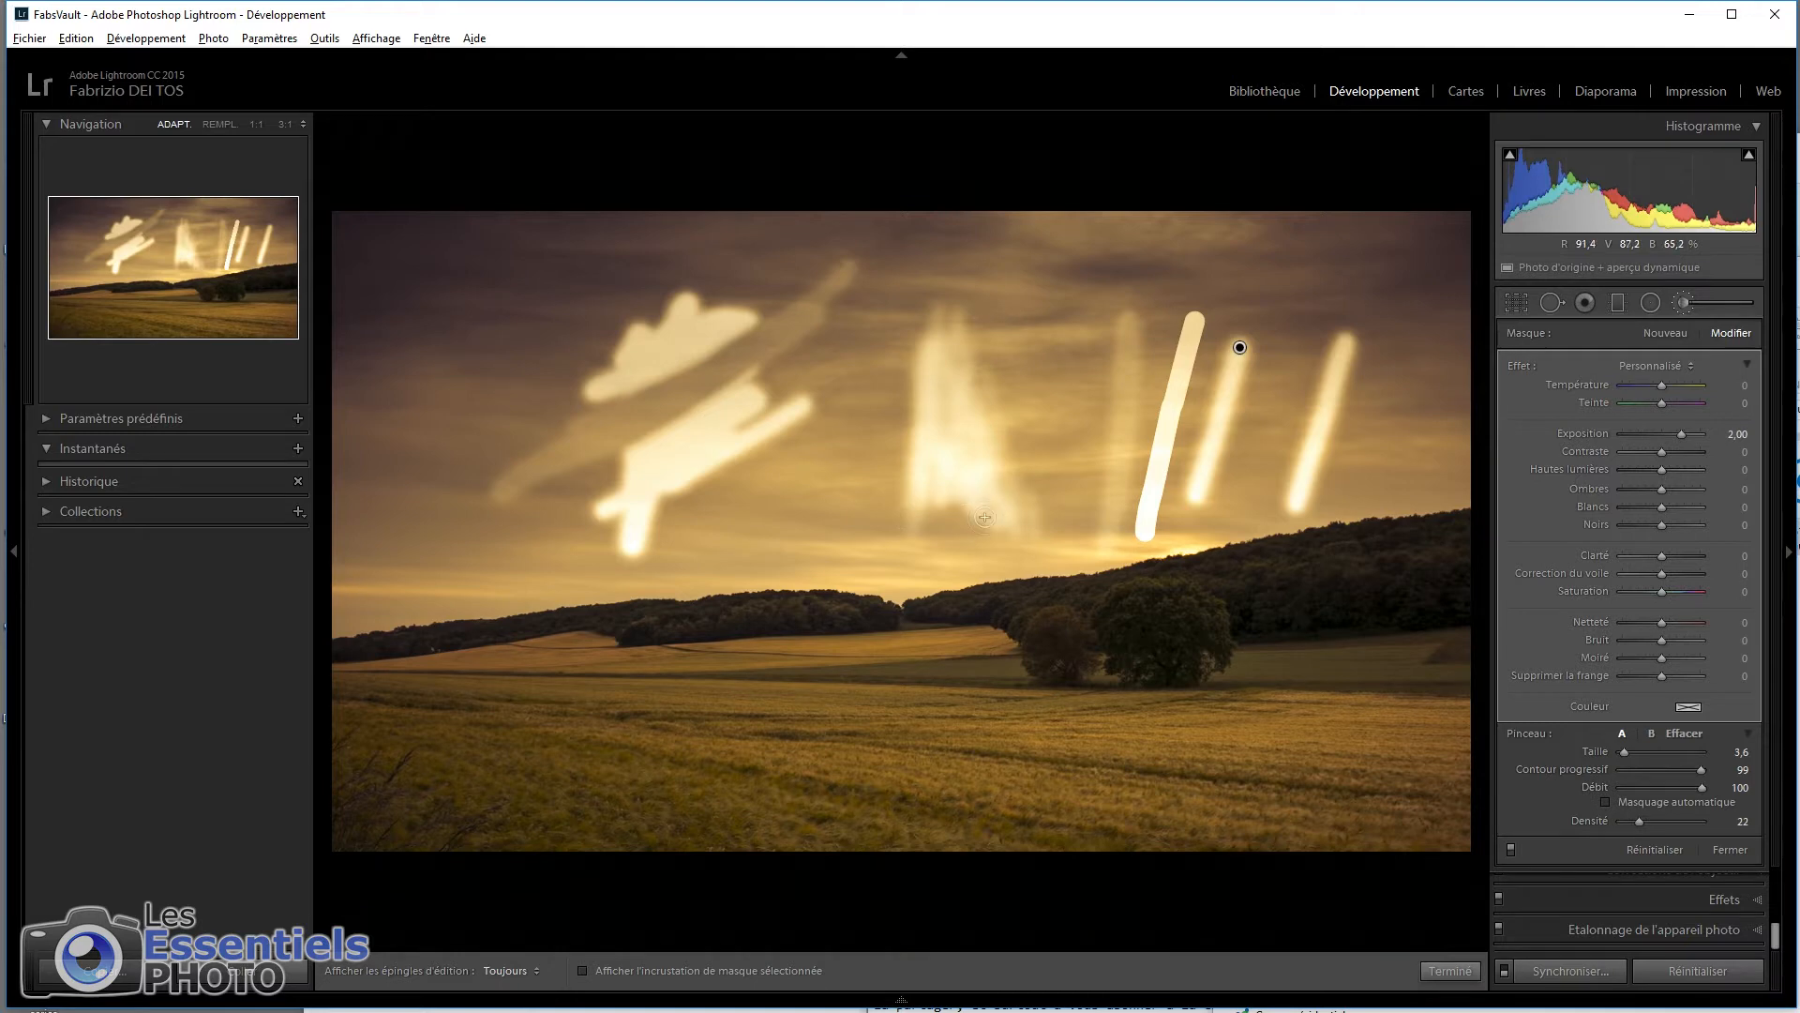
key(Delete)
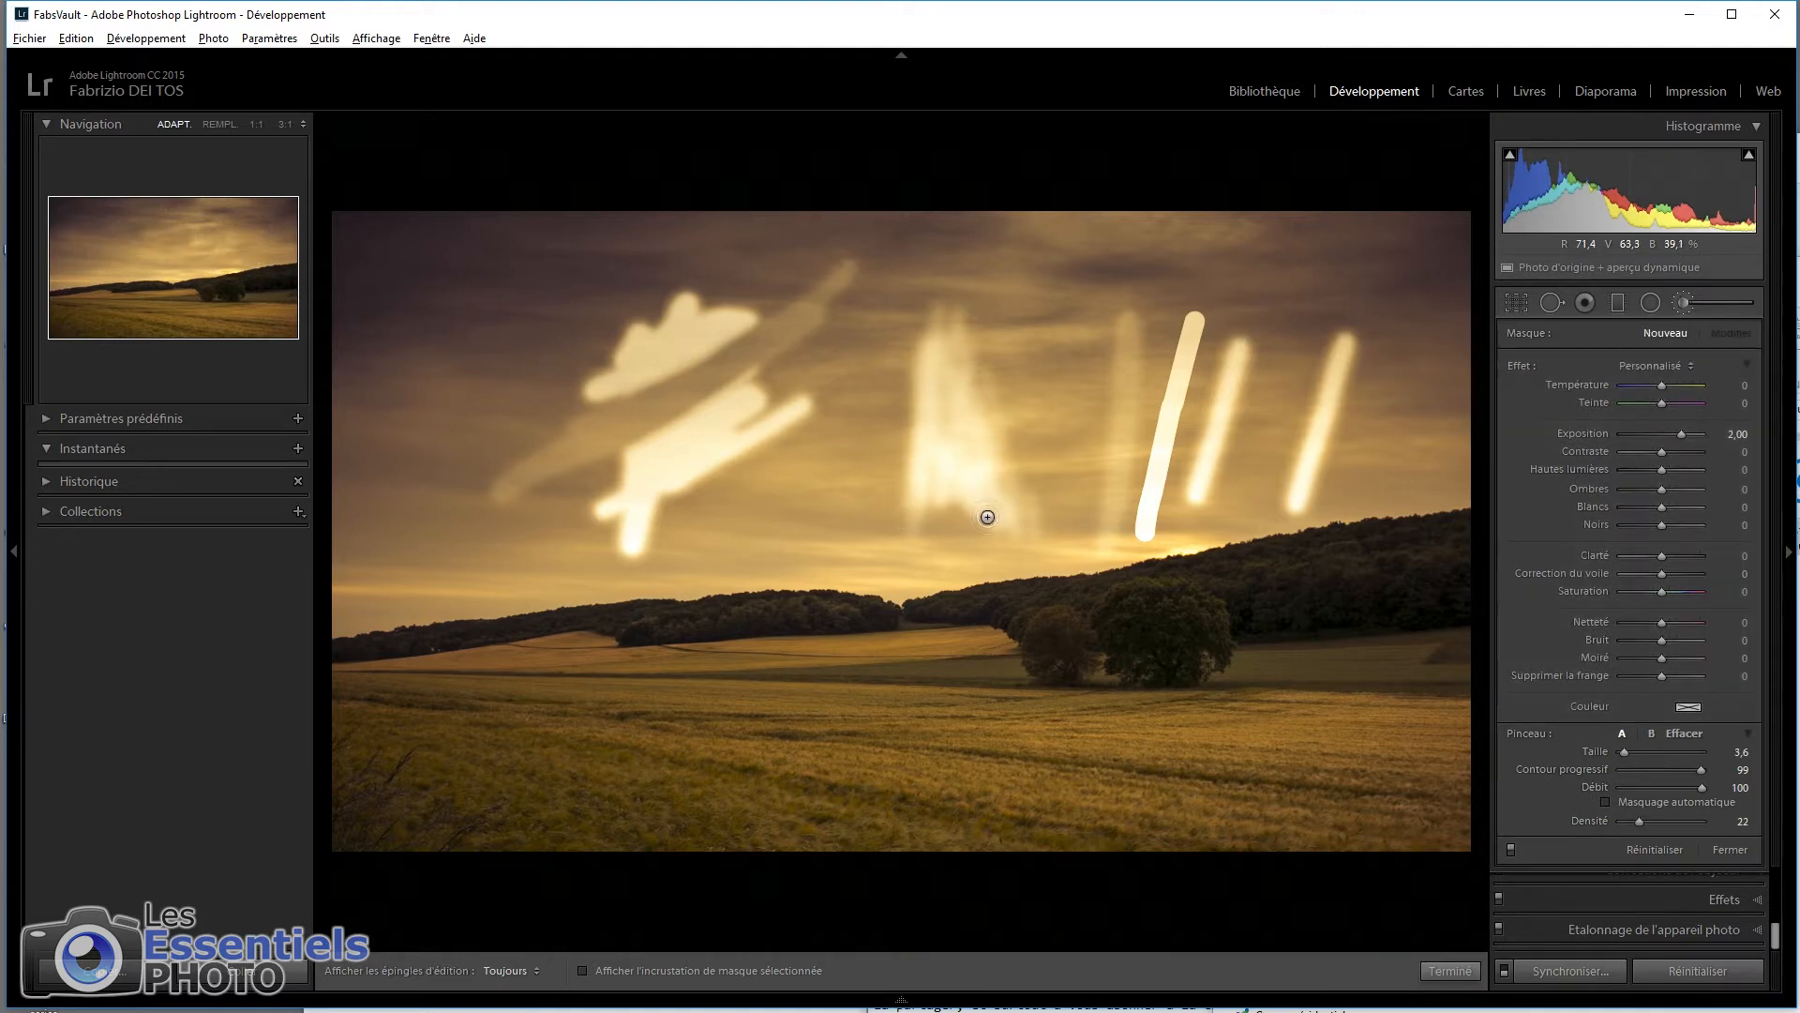
Step: Compare the settings of brushes B and A, and paint a soft stroke in the right sky with brush A
click(1652, 733)
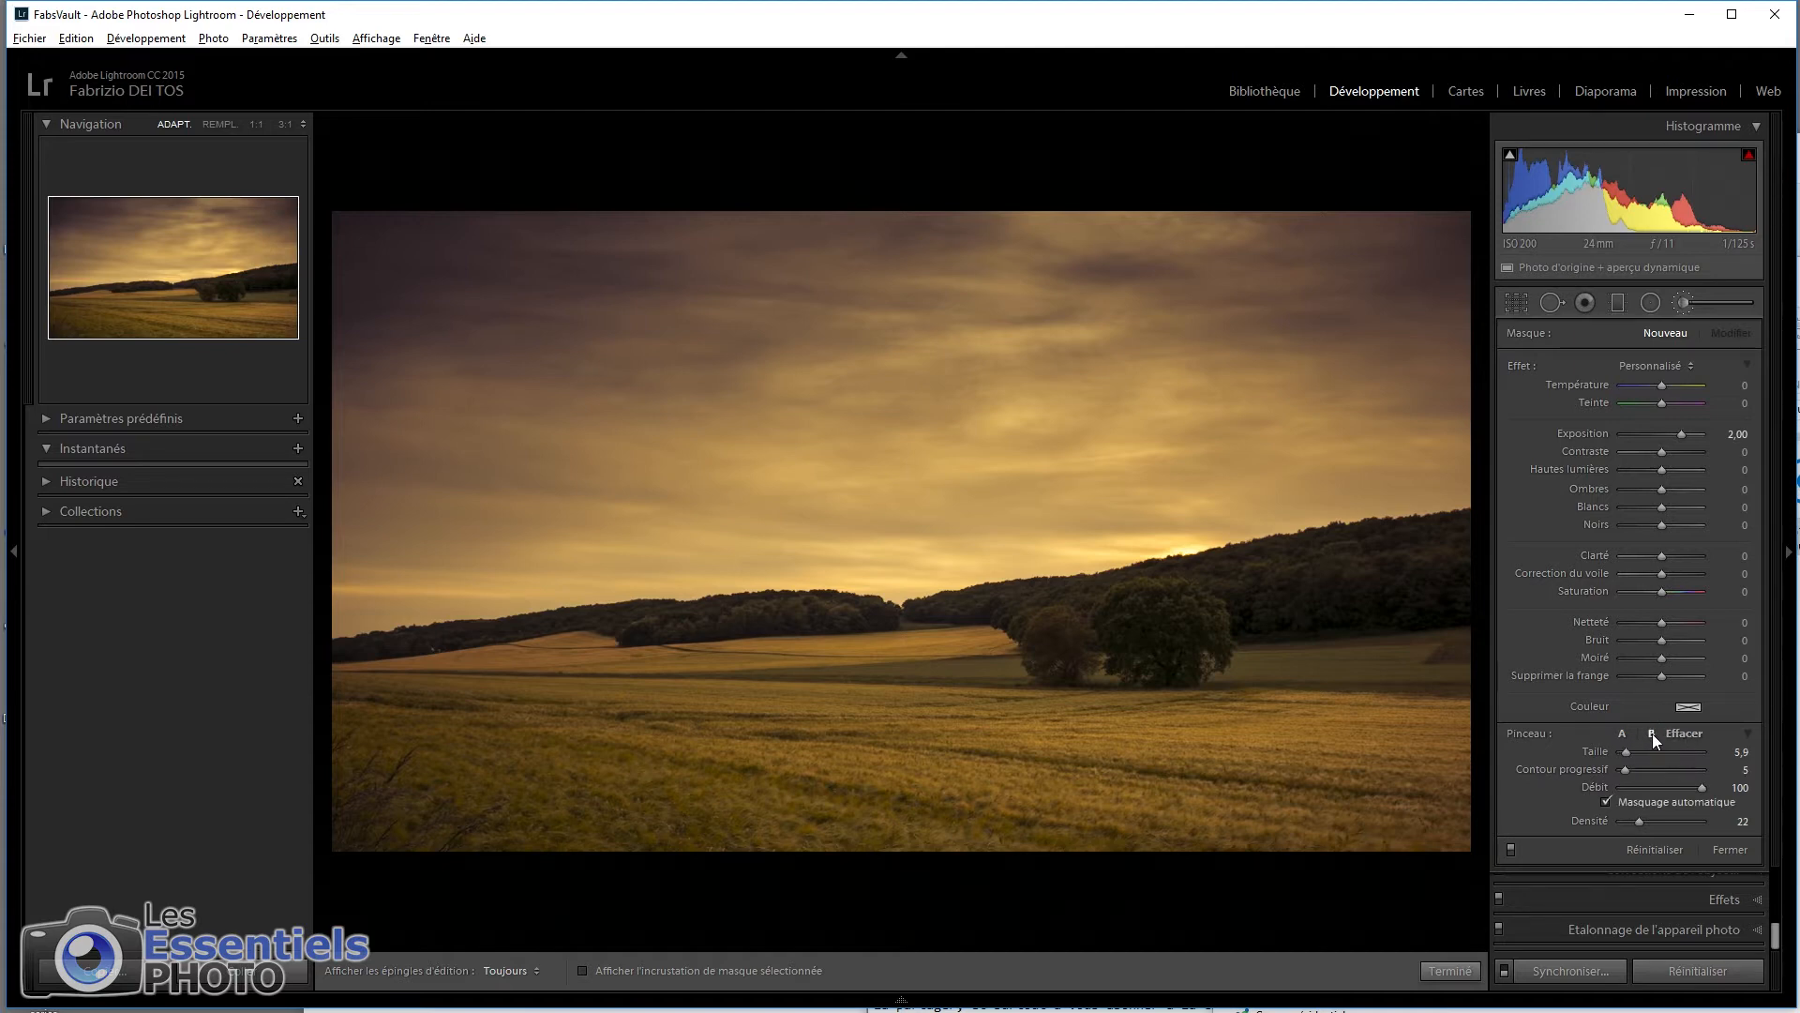
click(1623, 733)
key(h)
drag(1270, 346, 1218, 495)
key(h)
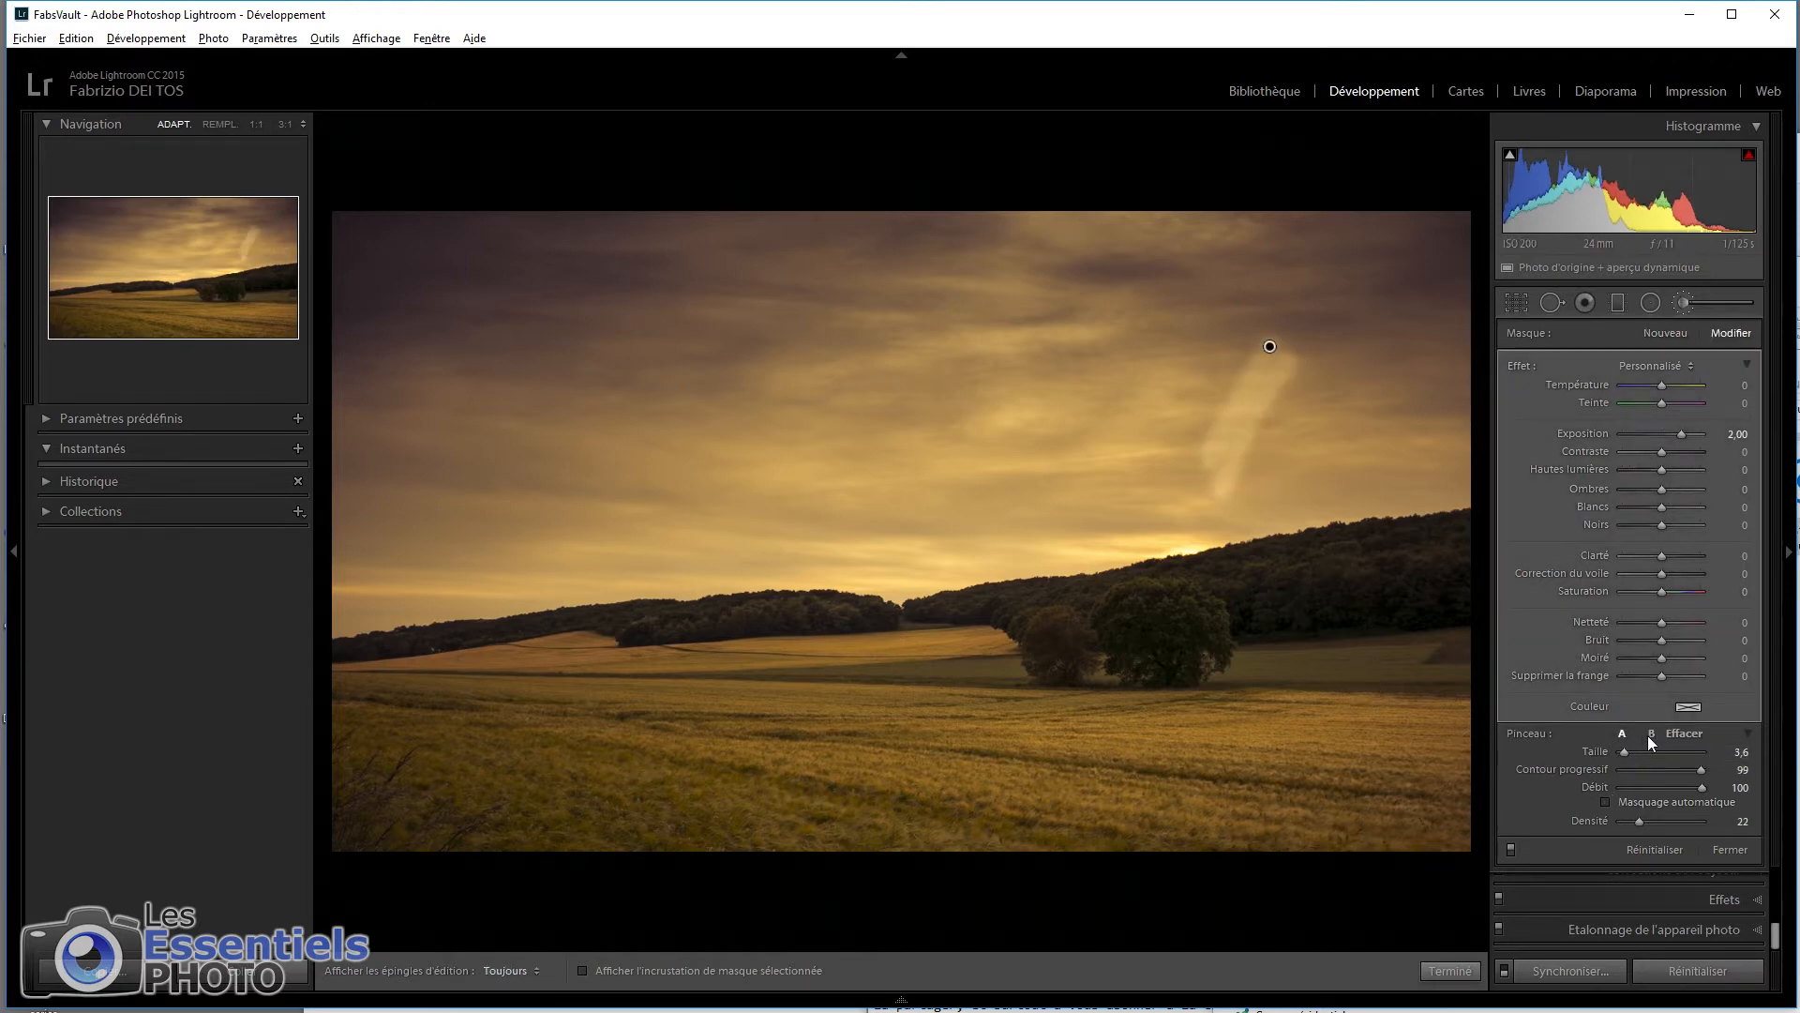
Step: Paint overlapping hard-edged diagonal strokes with brush B to the left of the soft stroke
click(1652, 733)
key(h)
drag(1205, 326, 1114, 497)
drag(1170, 382, 1088, 502)
key(h)
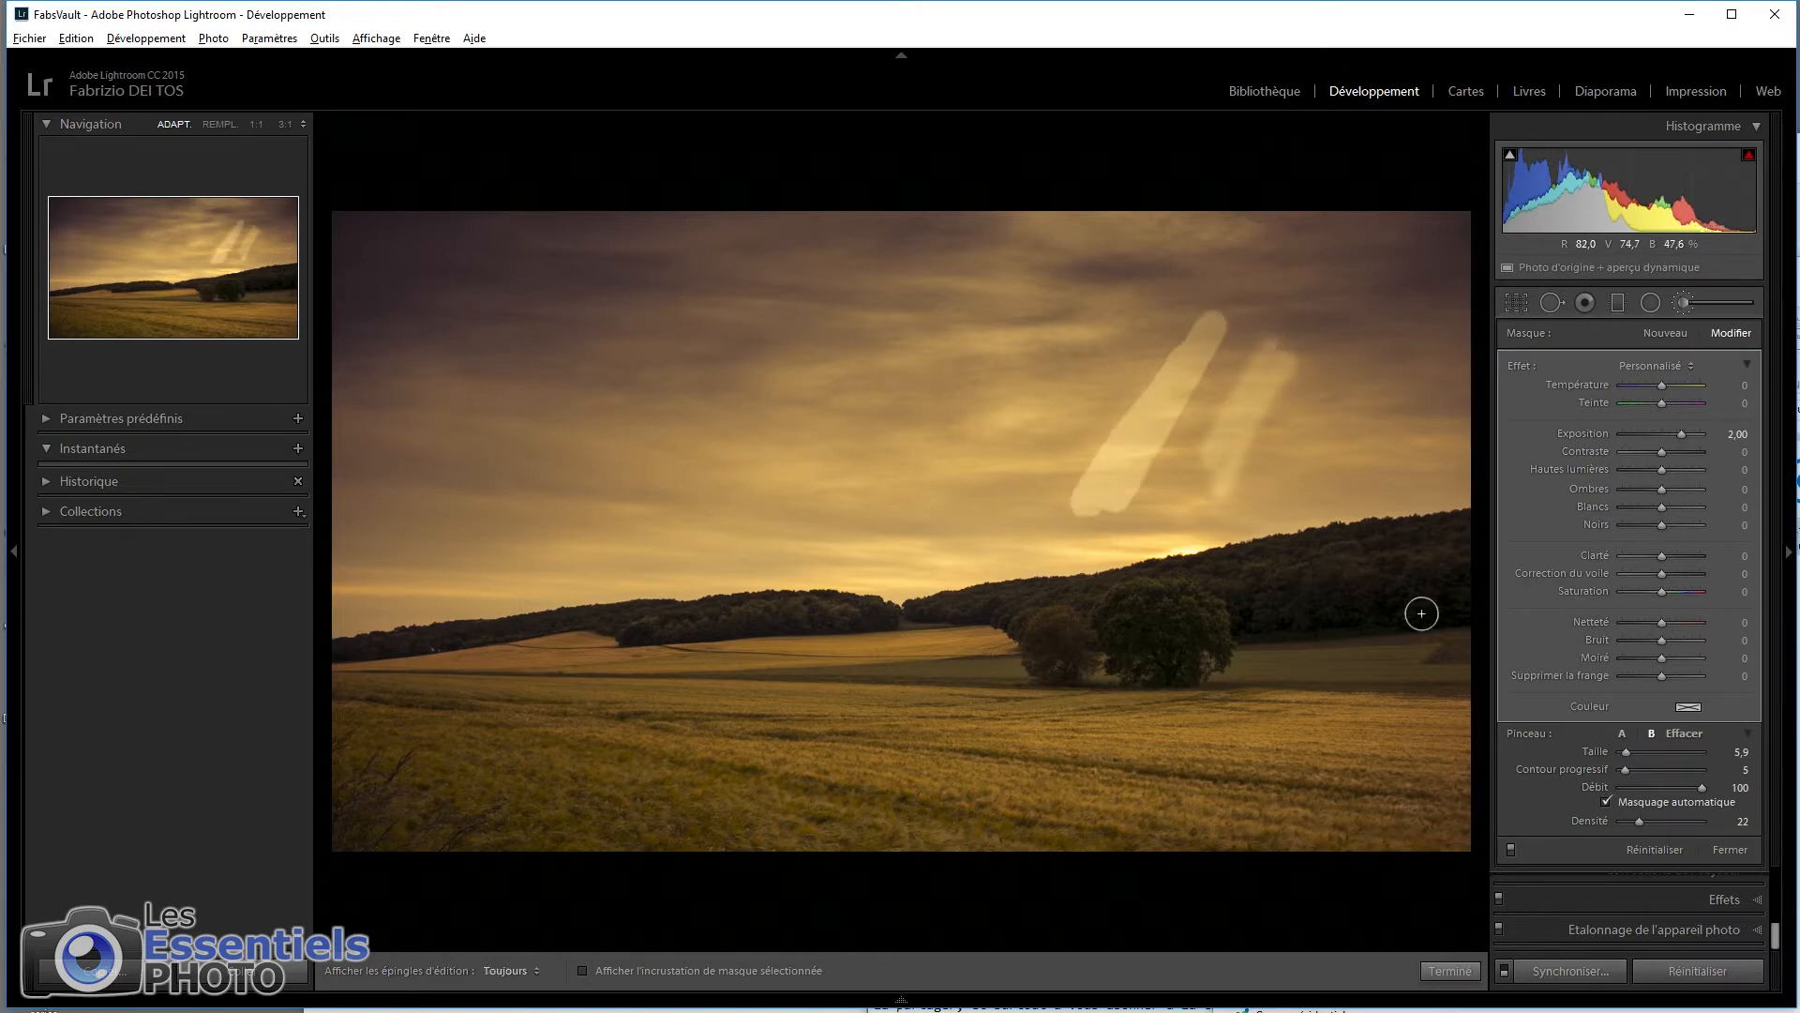
Step: Alternate between the two brushes to paint one hard-edged stroke and one soft stroke farther right in the sky
click(1622, 733)
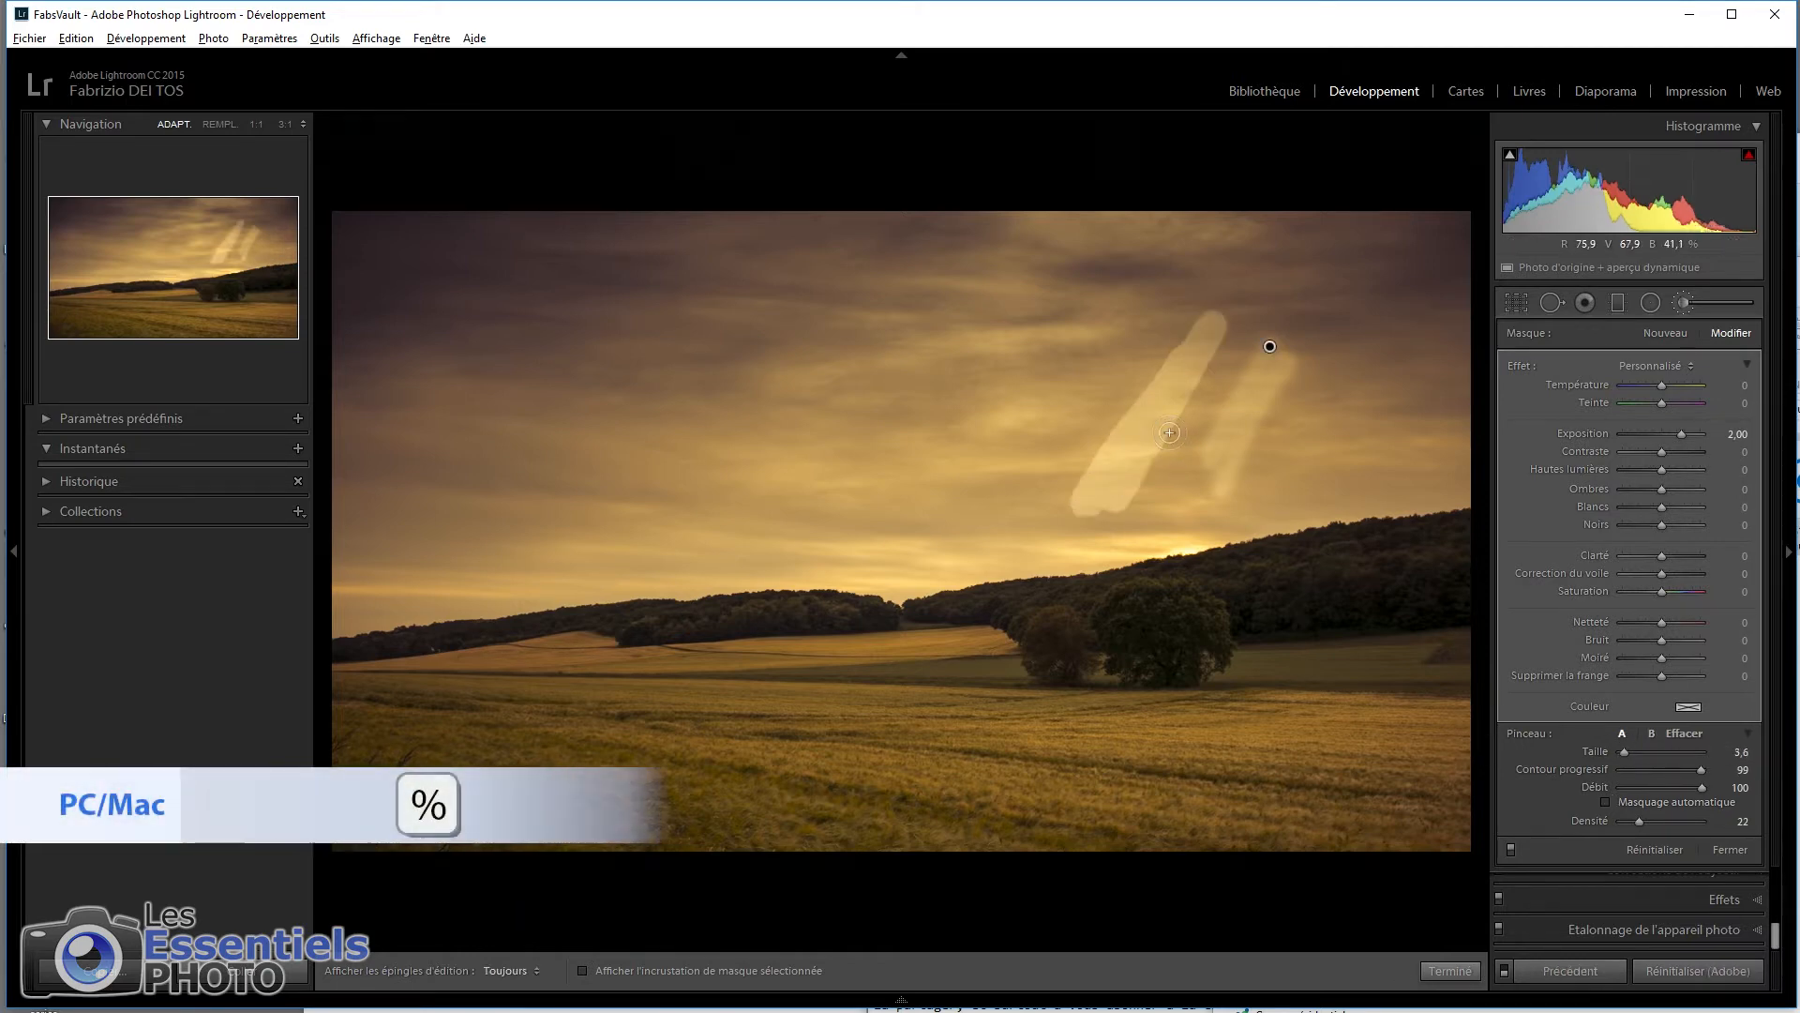
drag(1332, 399, 1303, 488)
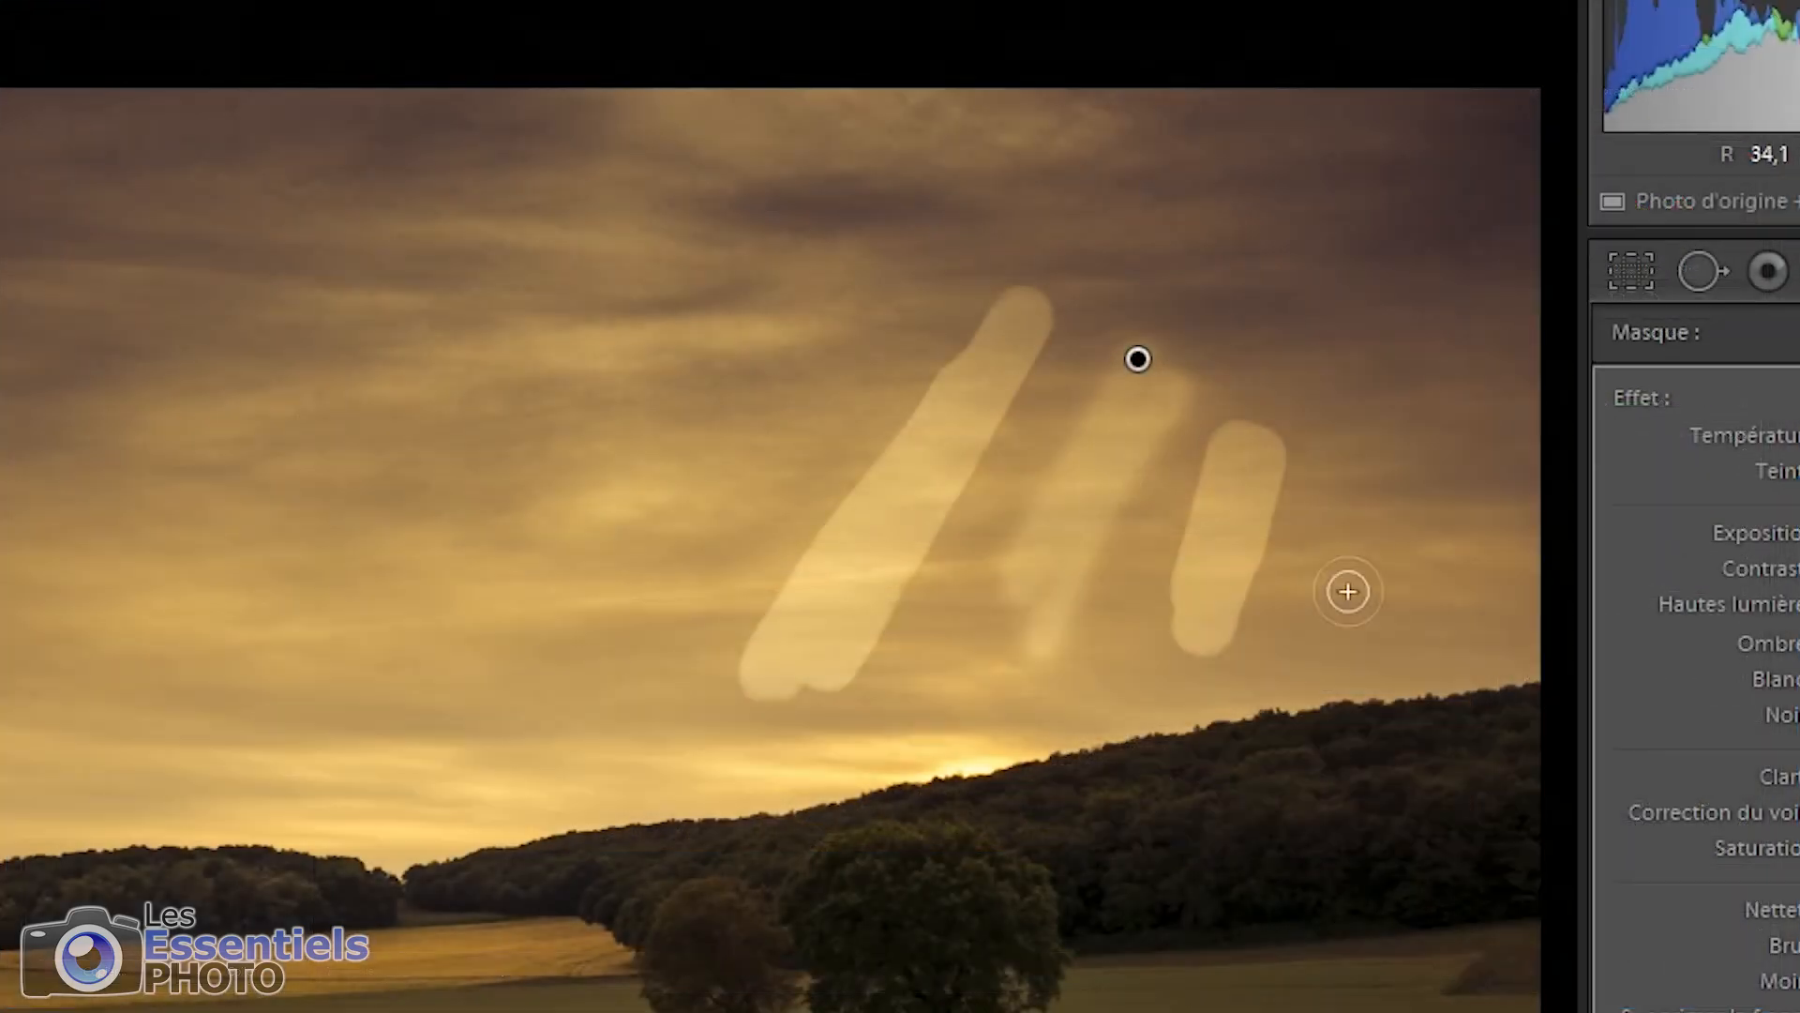
drag(1371, 321, 1382, 449)
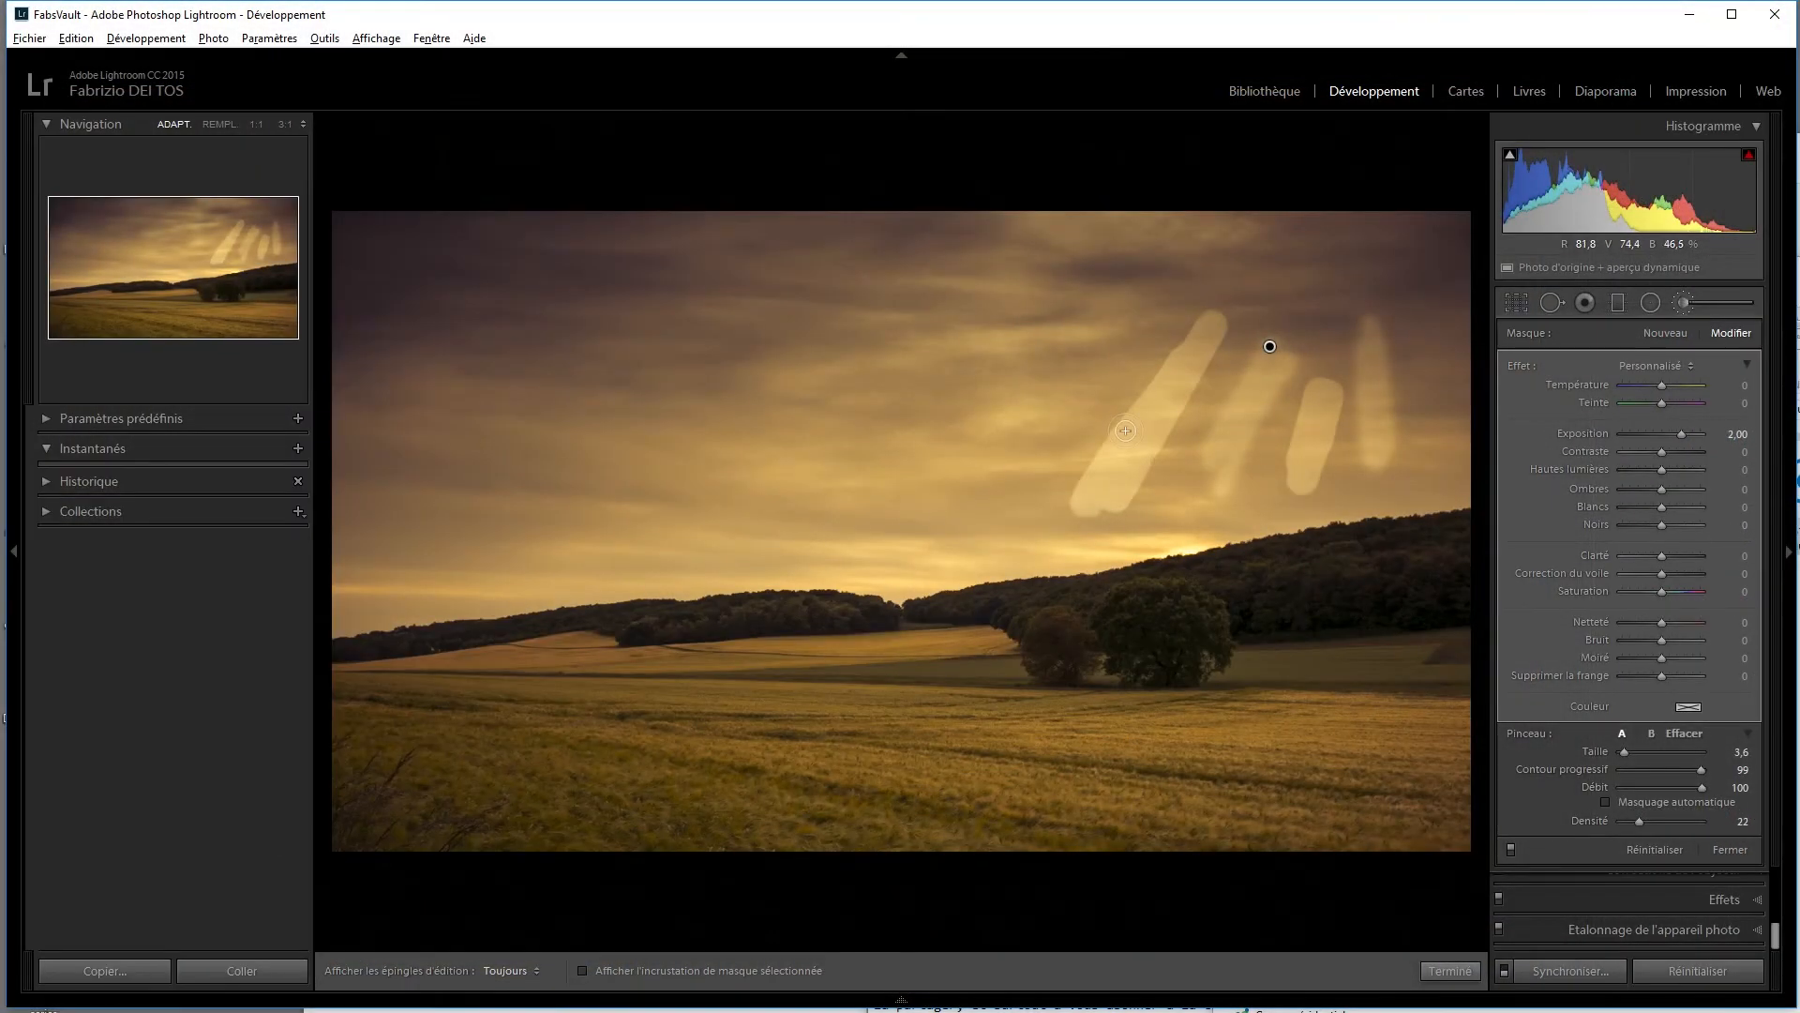
Step: Erase all the painted sky strokes with the brush's erase mode, and delete the leftover adjustment pin
key(alt)
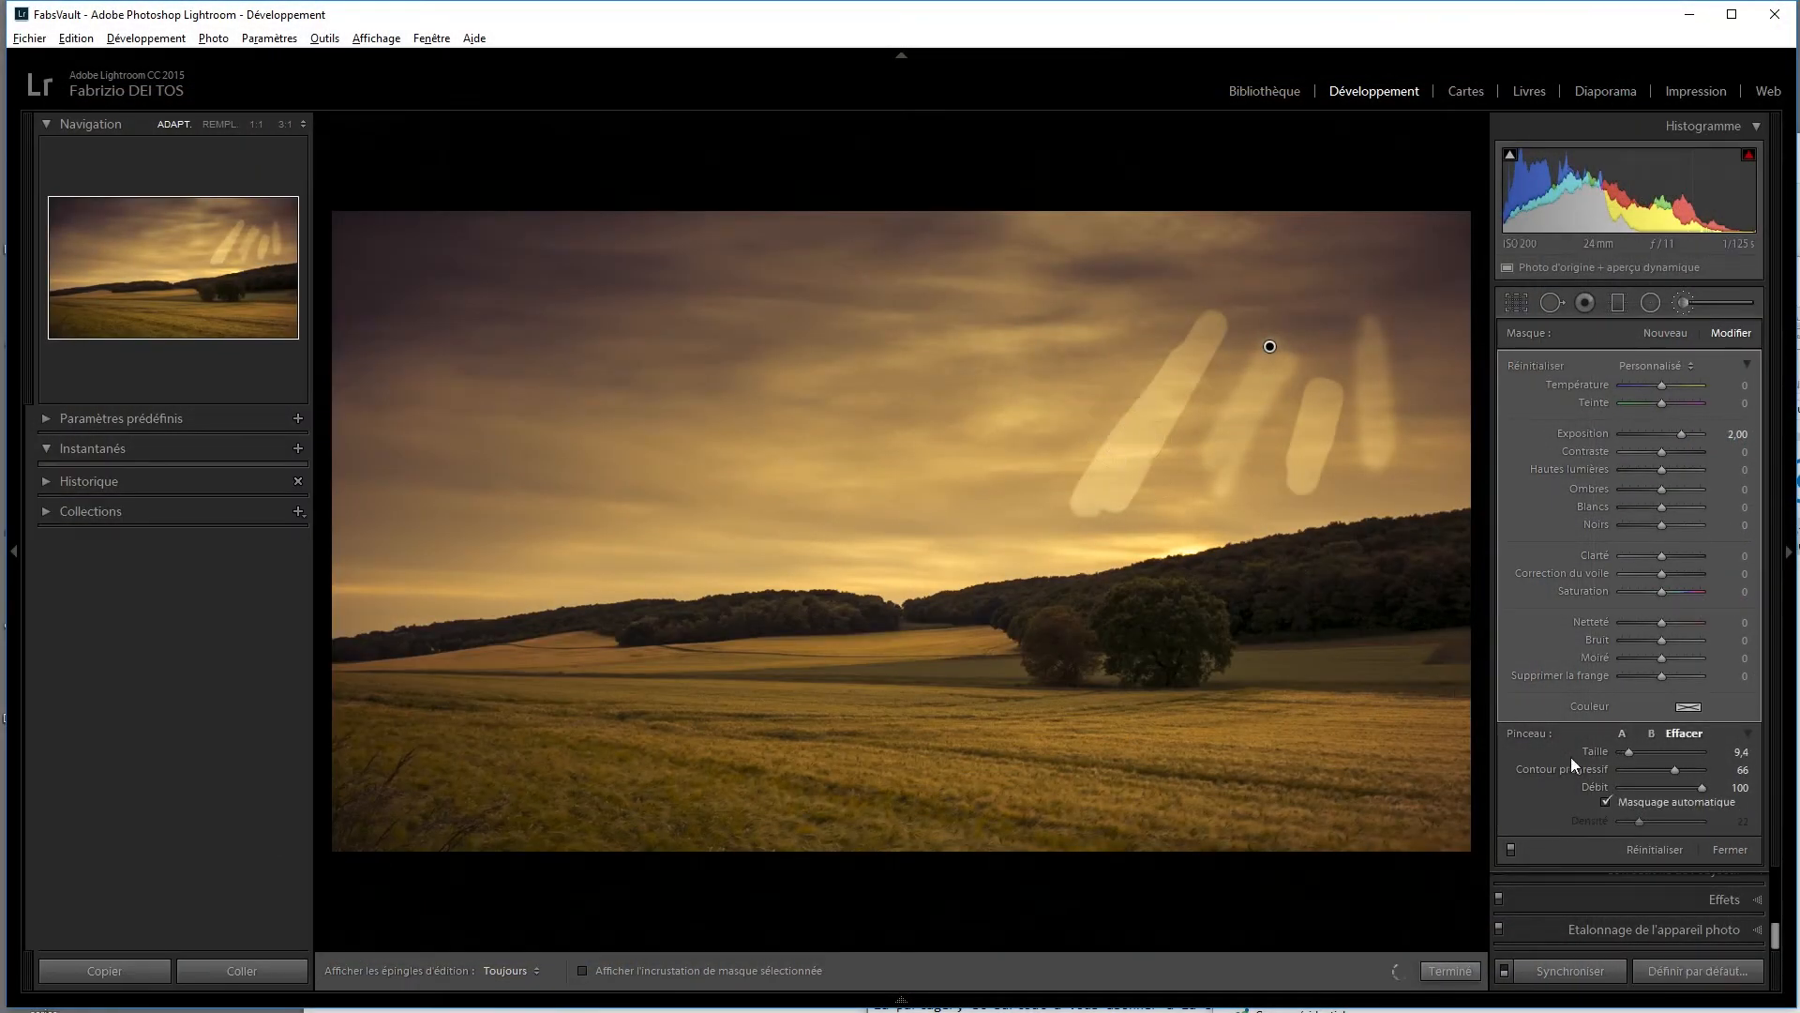
key(h)
mouse_move(1124, 440)
mouse_down()
mouse_move(1085, 517)
mouse_move(1189, 340)
mouse_move(1143, 413)
mouse_move(1159, 457)
mouse_move(1309, 329)
mouse_move(1204, 480)
mouse_move(1263, 487)
mouse_move(1342, 430)
mouse_move(1348, 445)
mouse_move(1370, 366)
mouse_up()
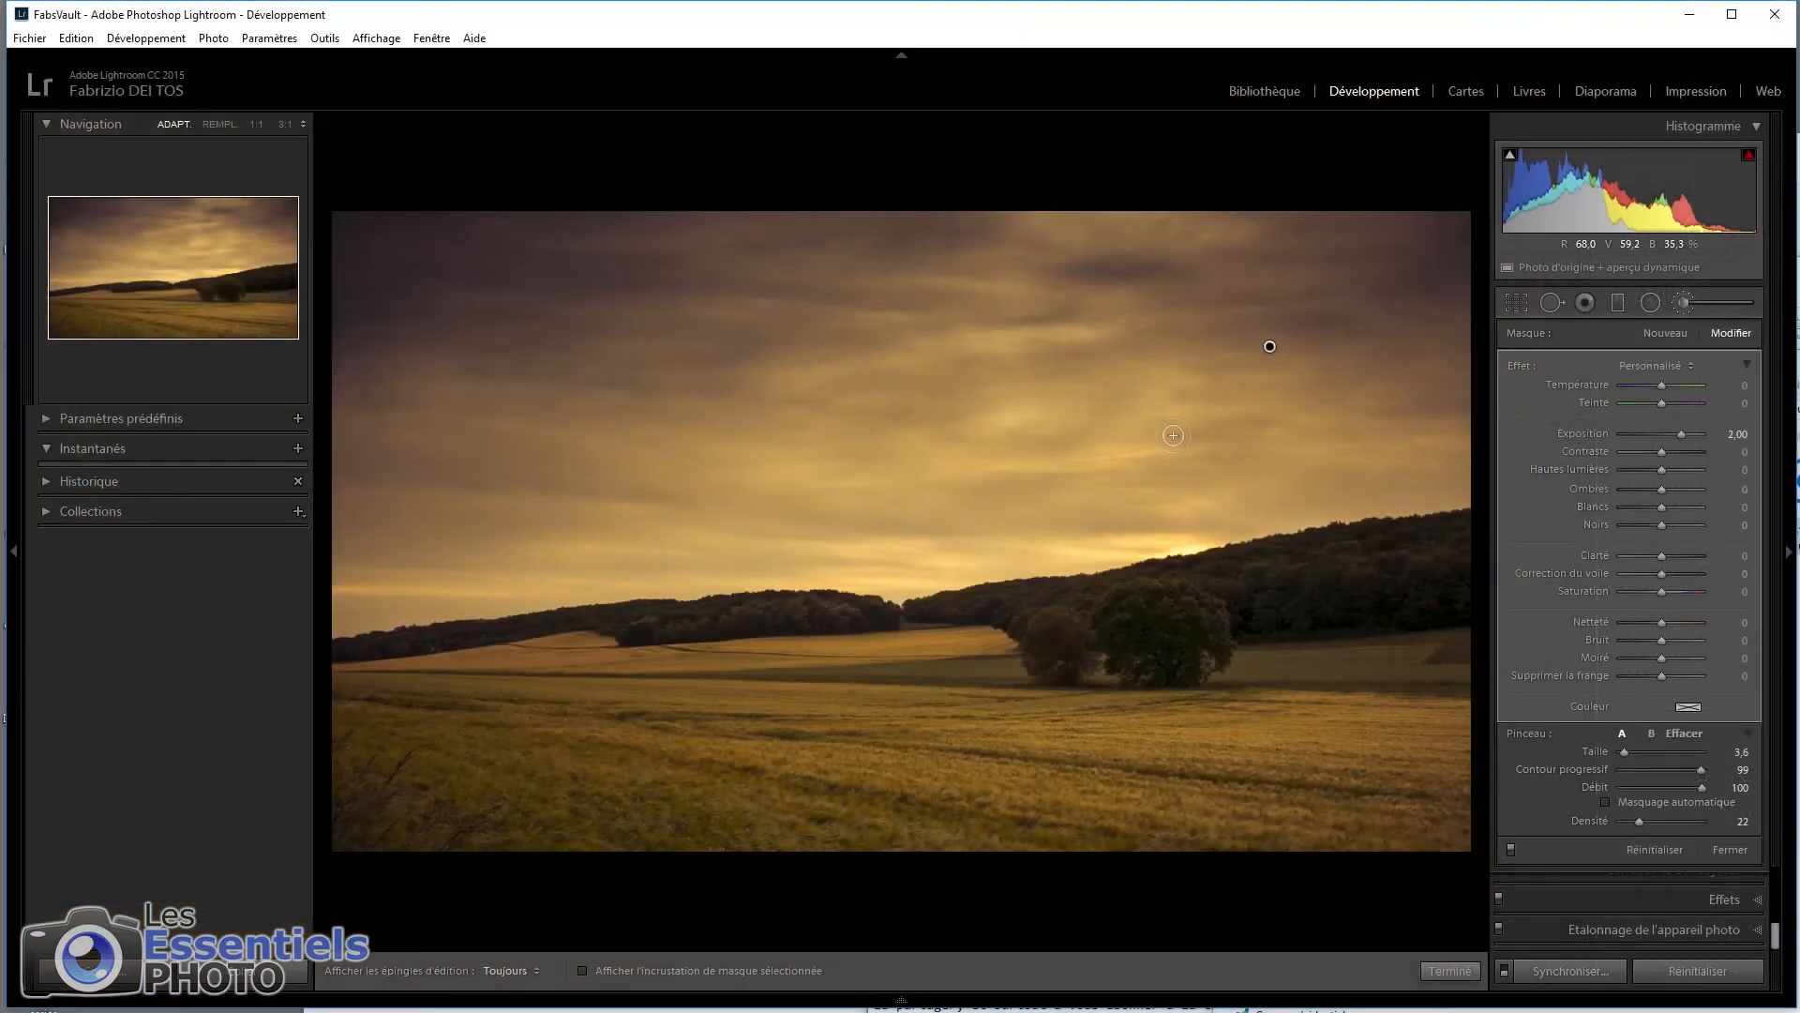
key(Delete)
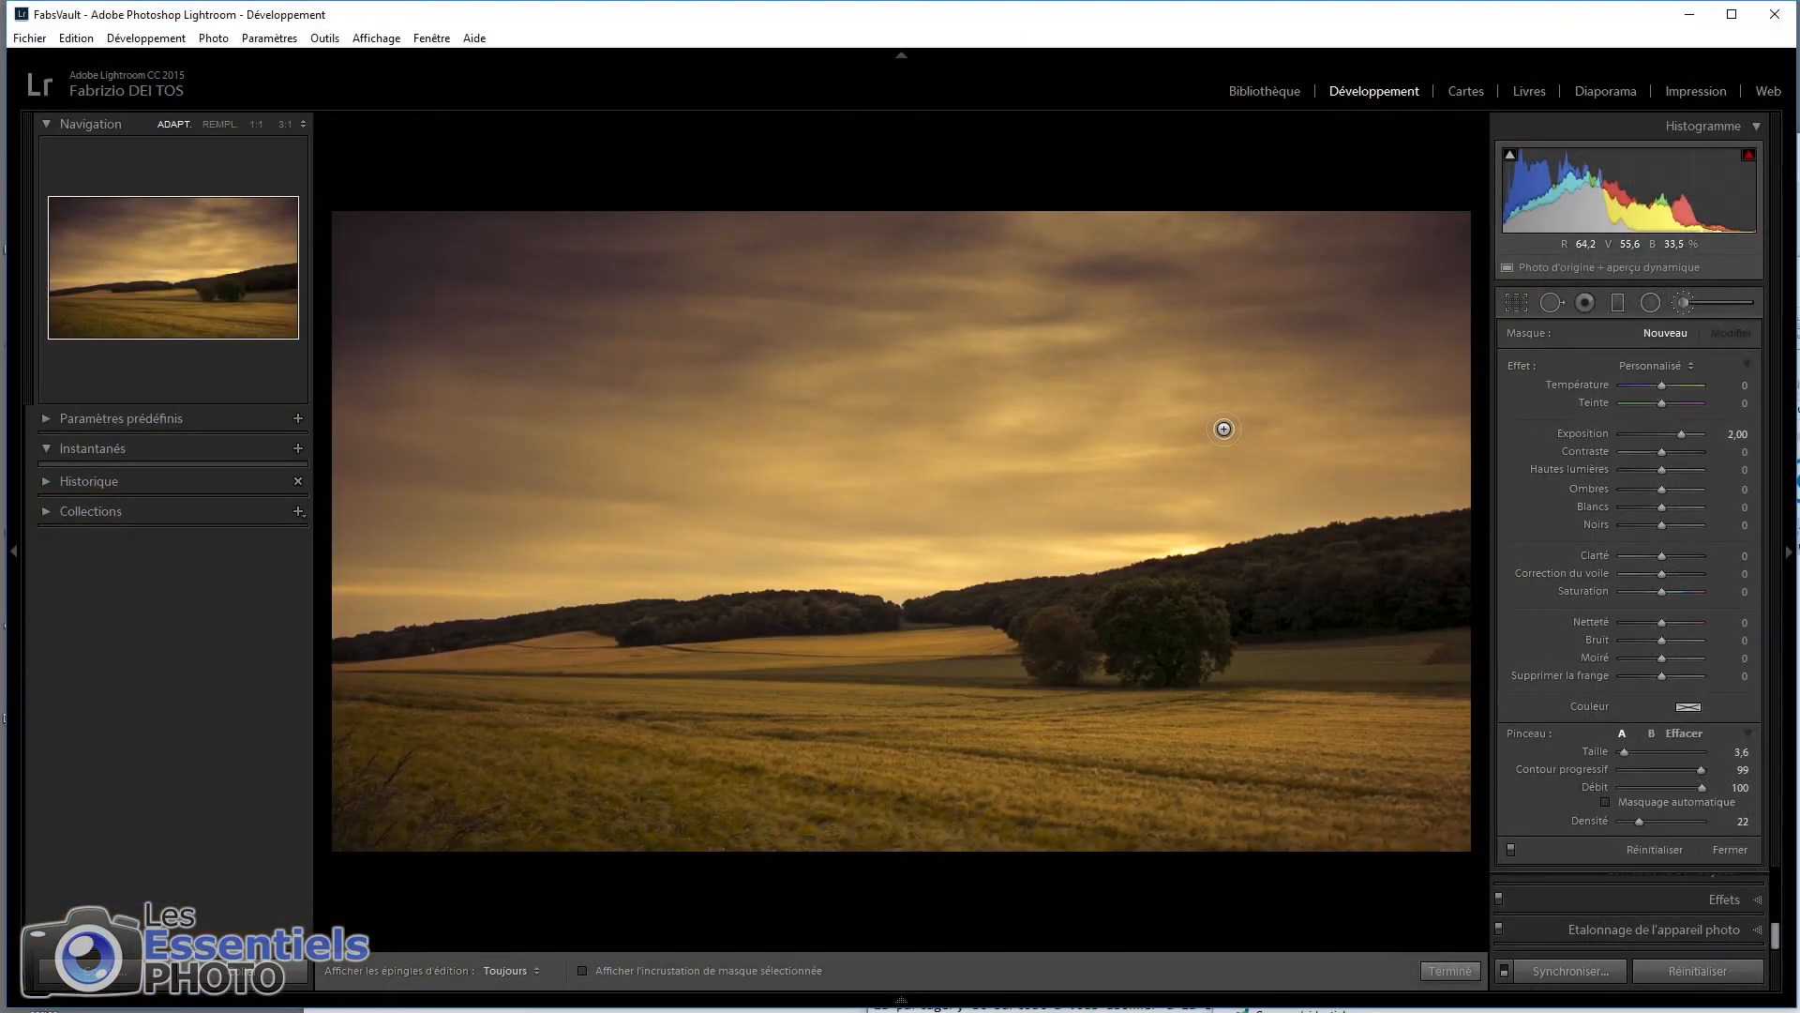
Step: Reset the brush effect, set exposure to 2,00 and saturation to 48, and paint over the distant treeline and foreground trees
double_click(1521, 366)
click(1682, 434)
click(1680, 592)
key(h)
mouse_move(339, 653)
mouse_down()
mouse_move(529, 623)
mouse_move(1069, 602)
mouse_move(1053, 651)
mouse_move(1032, 631)
mouse_move(1154, 601)
mouse_move(1146, 635)
mouse_move(1196, 645)
mouse_up()
key(o)
key(h)
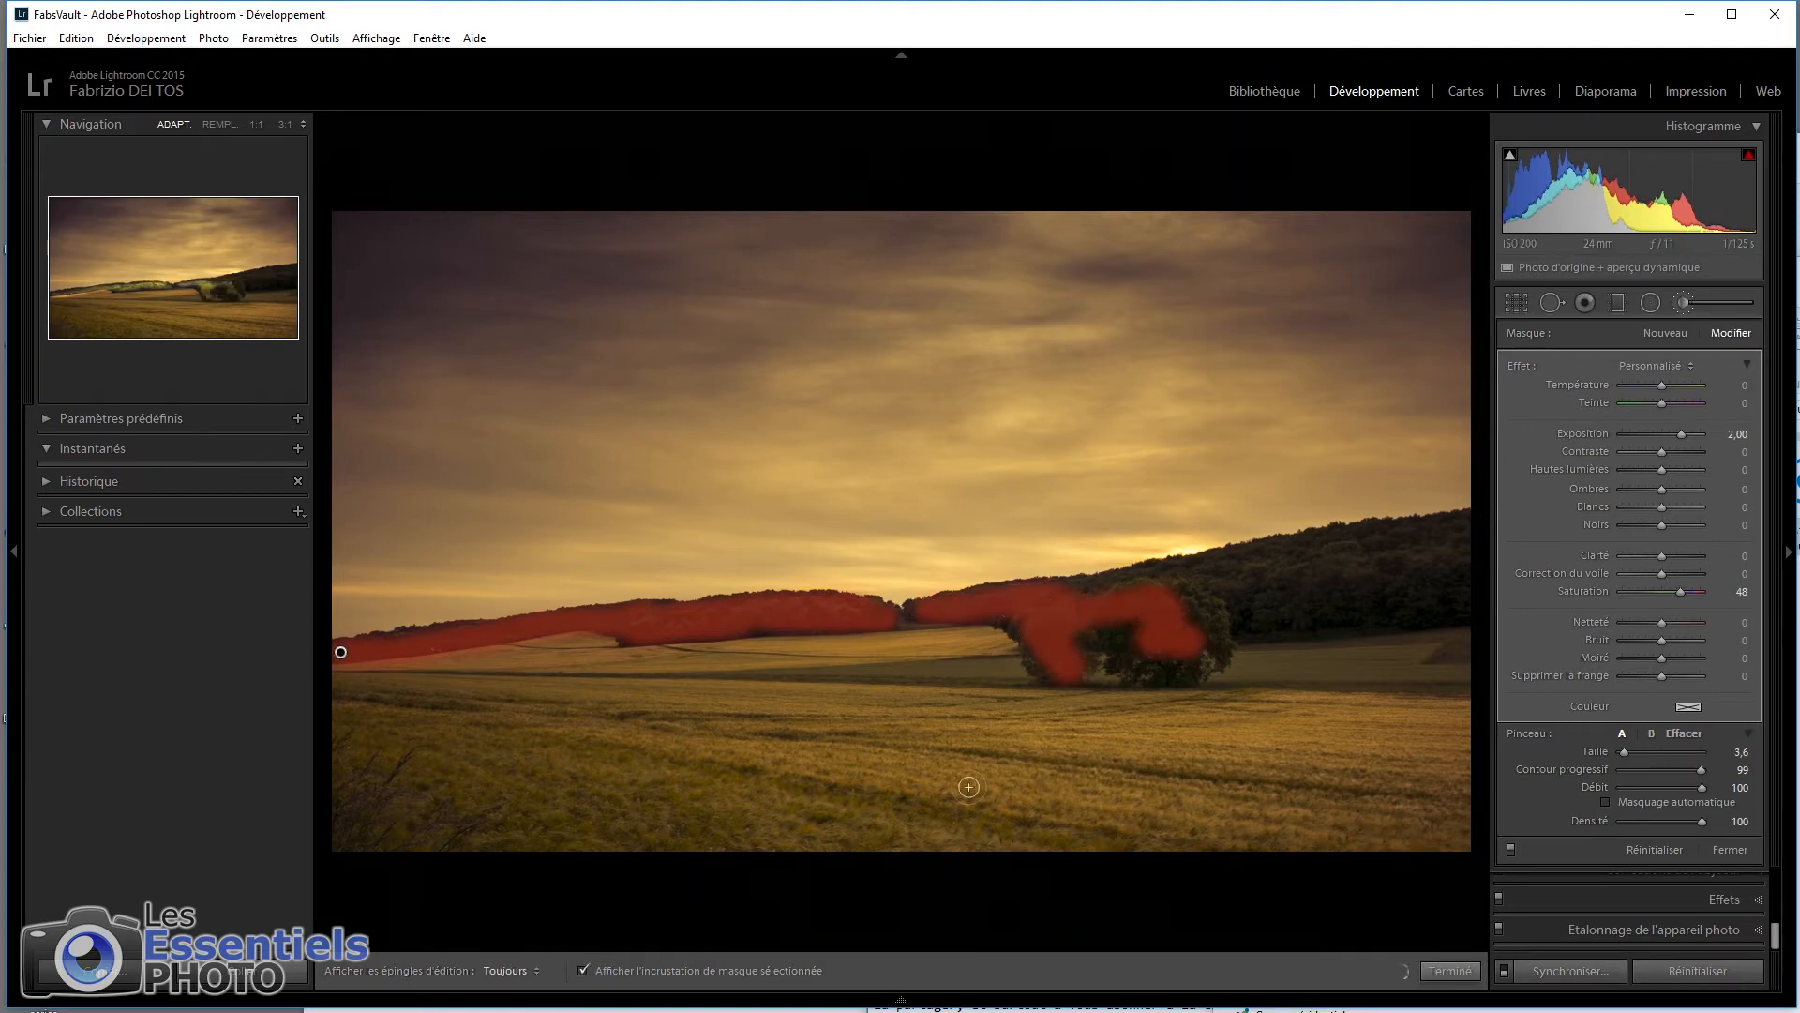
Step: Extend the brush mask over the wooded hillside on the right and set its exposure to 1,14
key(o)
key(o)
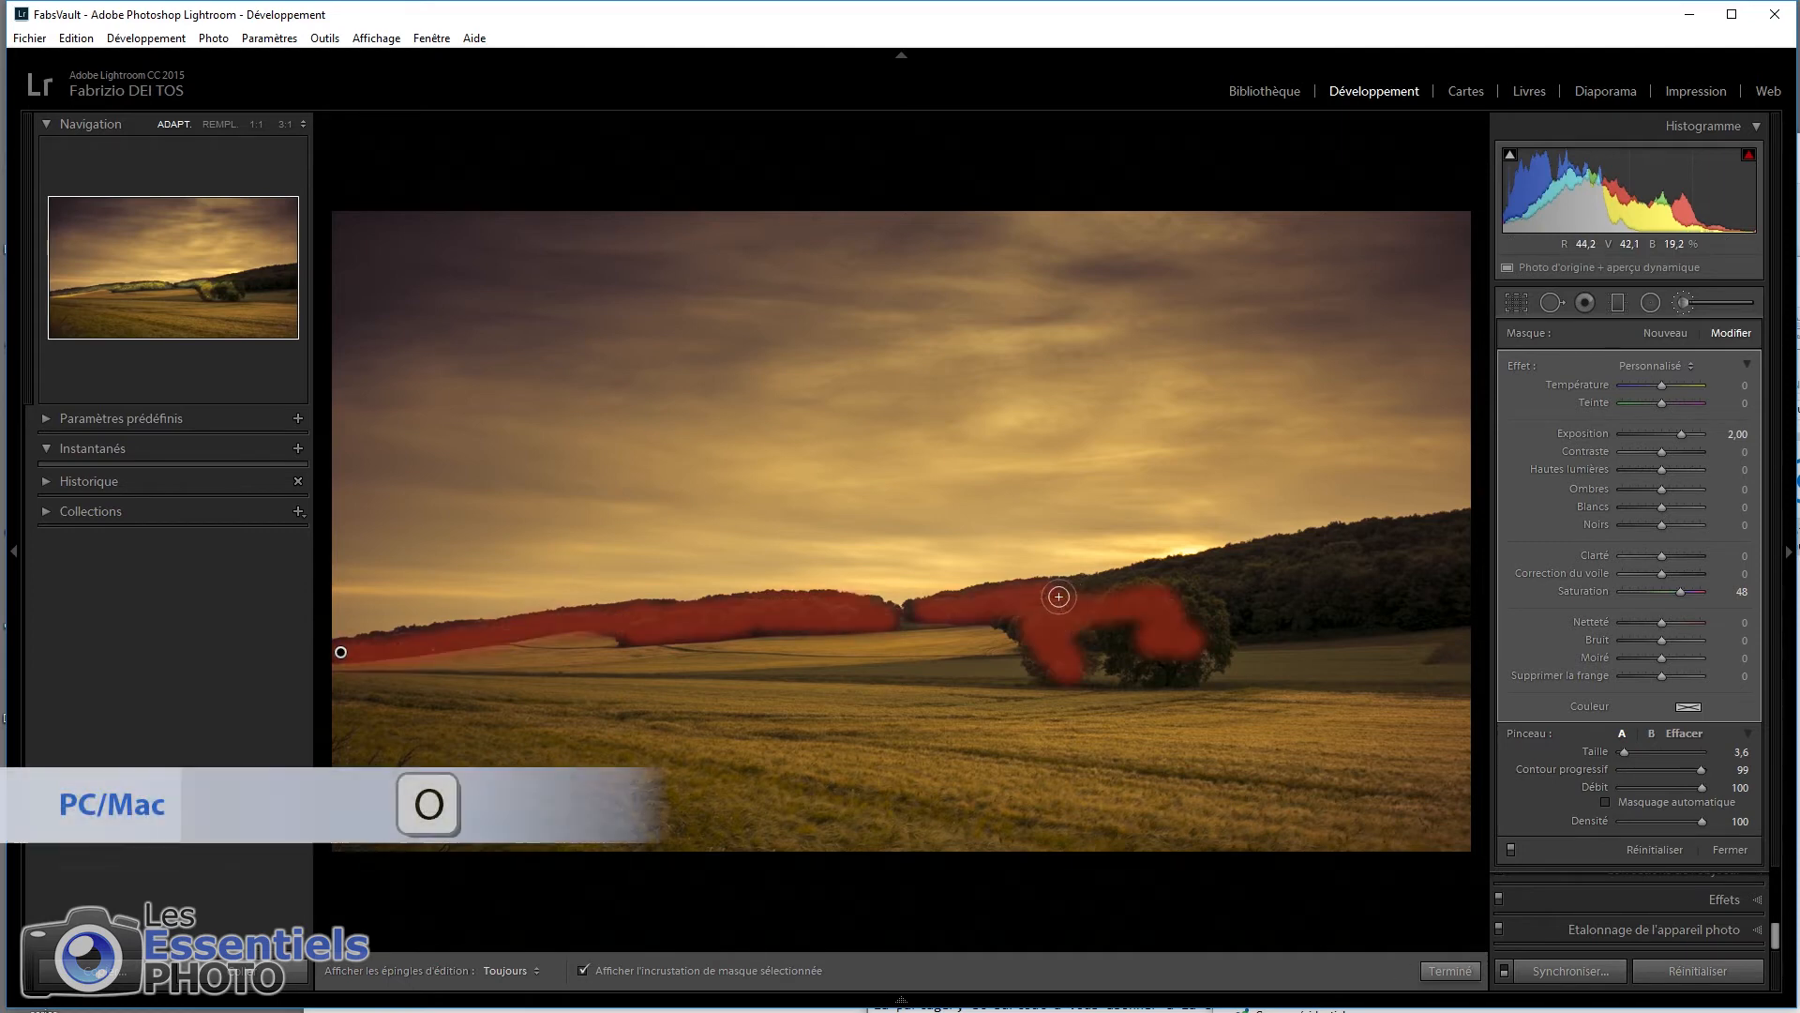
key(h)
mouse_move(1310, 550)
mouse_down()
mouse_move(1101, 634)
mouse_move(1346, 581)
mouse_move(1418, 604)
mouse_move(1290, 628)
mouse_move(1470, 595)
mouse_move(1373, 578)
mouse_move(1169, 594)
mouse_up()
key(o)
key(h)
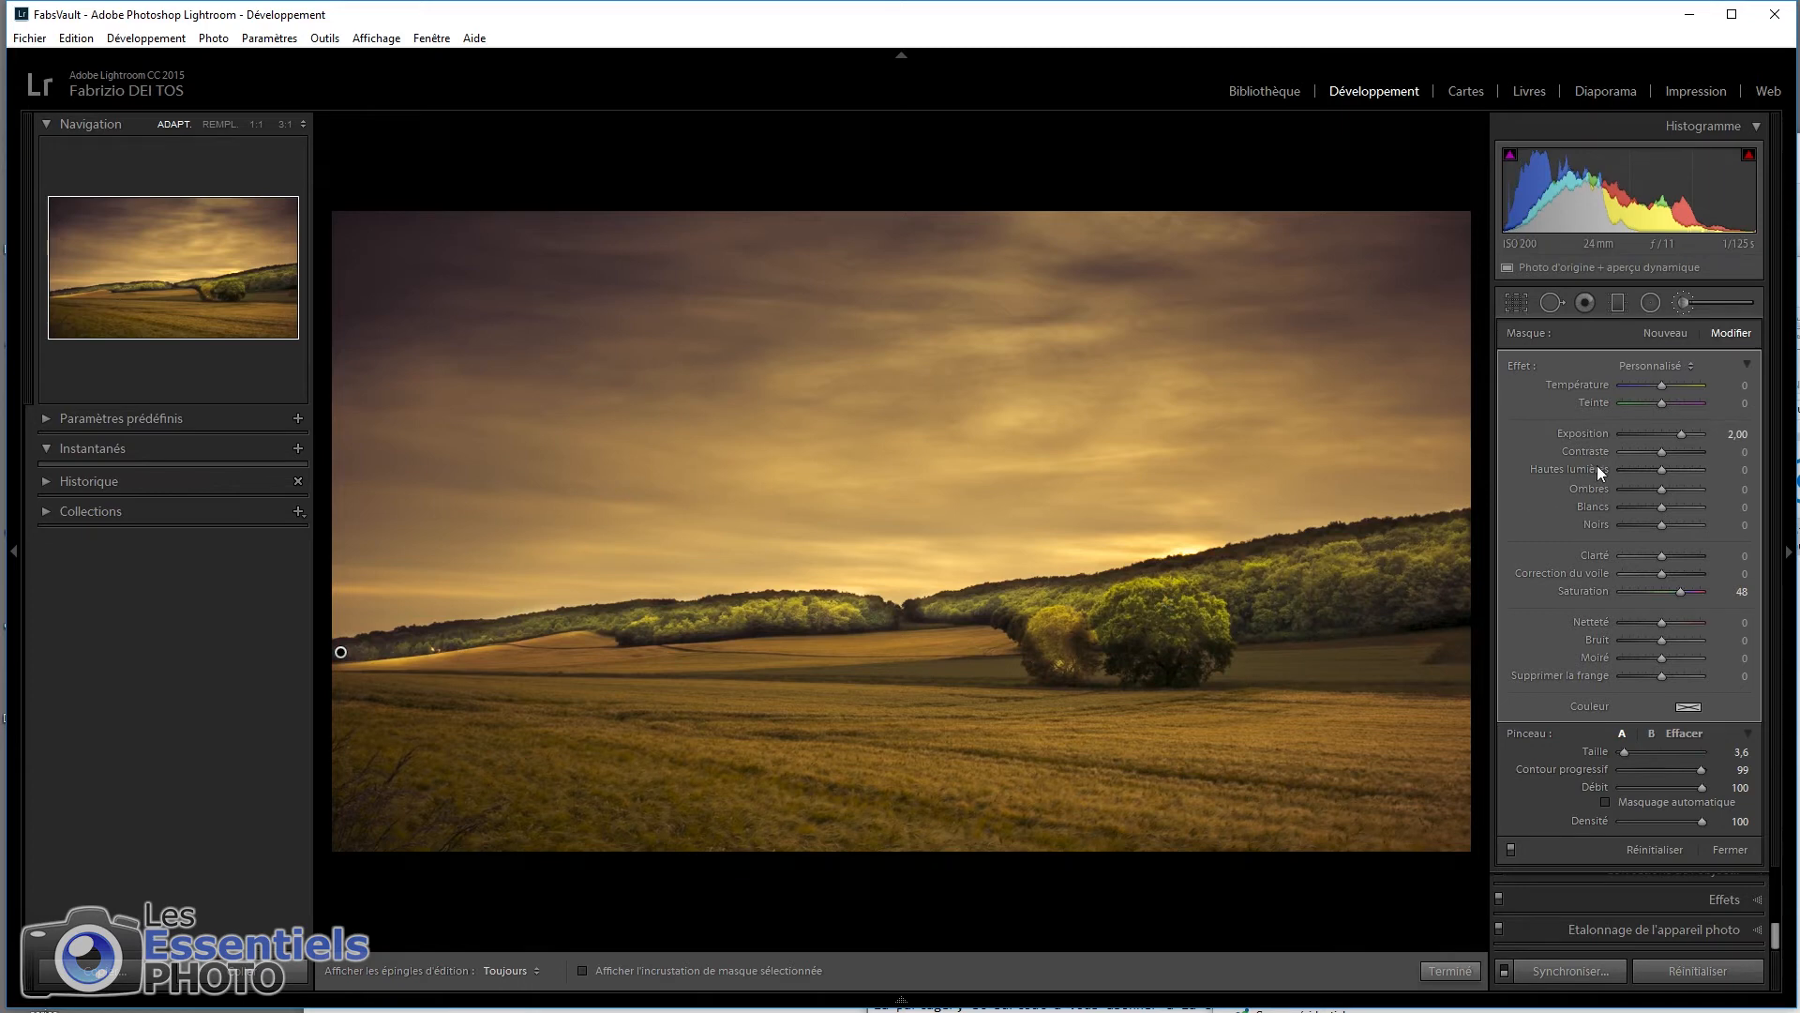
drag(1680, 431, 1673, 435)
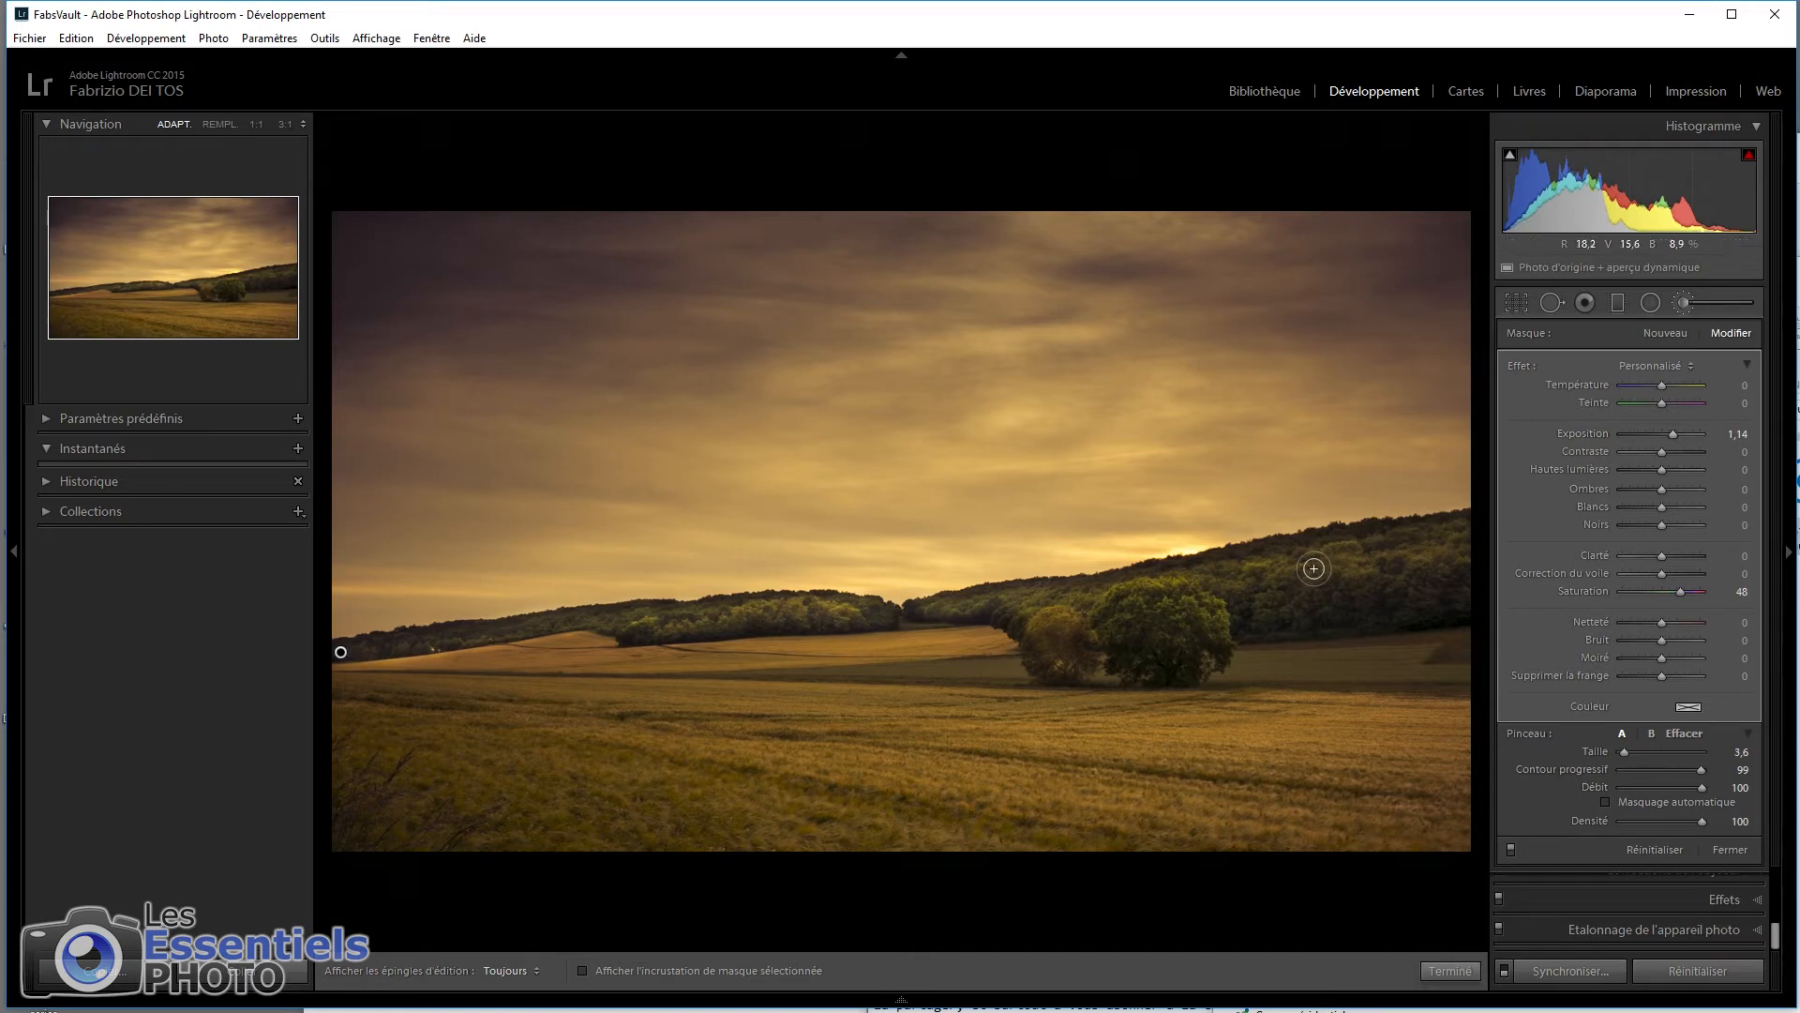
Step: Complete the mask over the lower part of the large tree using the mask overlay, and enlarge the brush to size 7,1
key(o)
key(h)
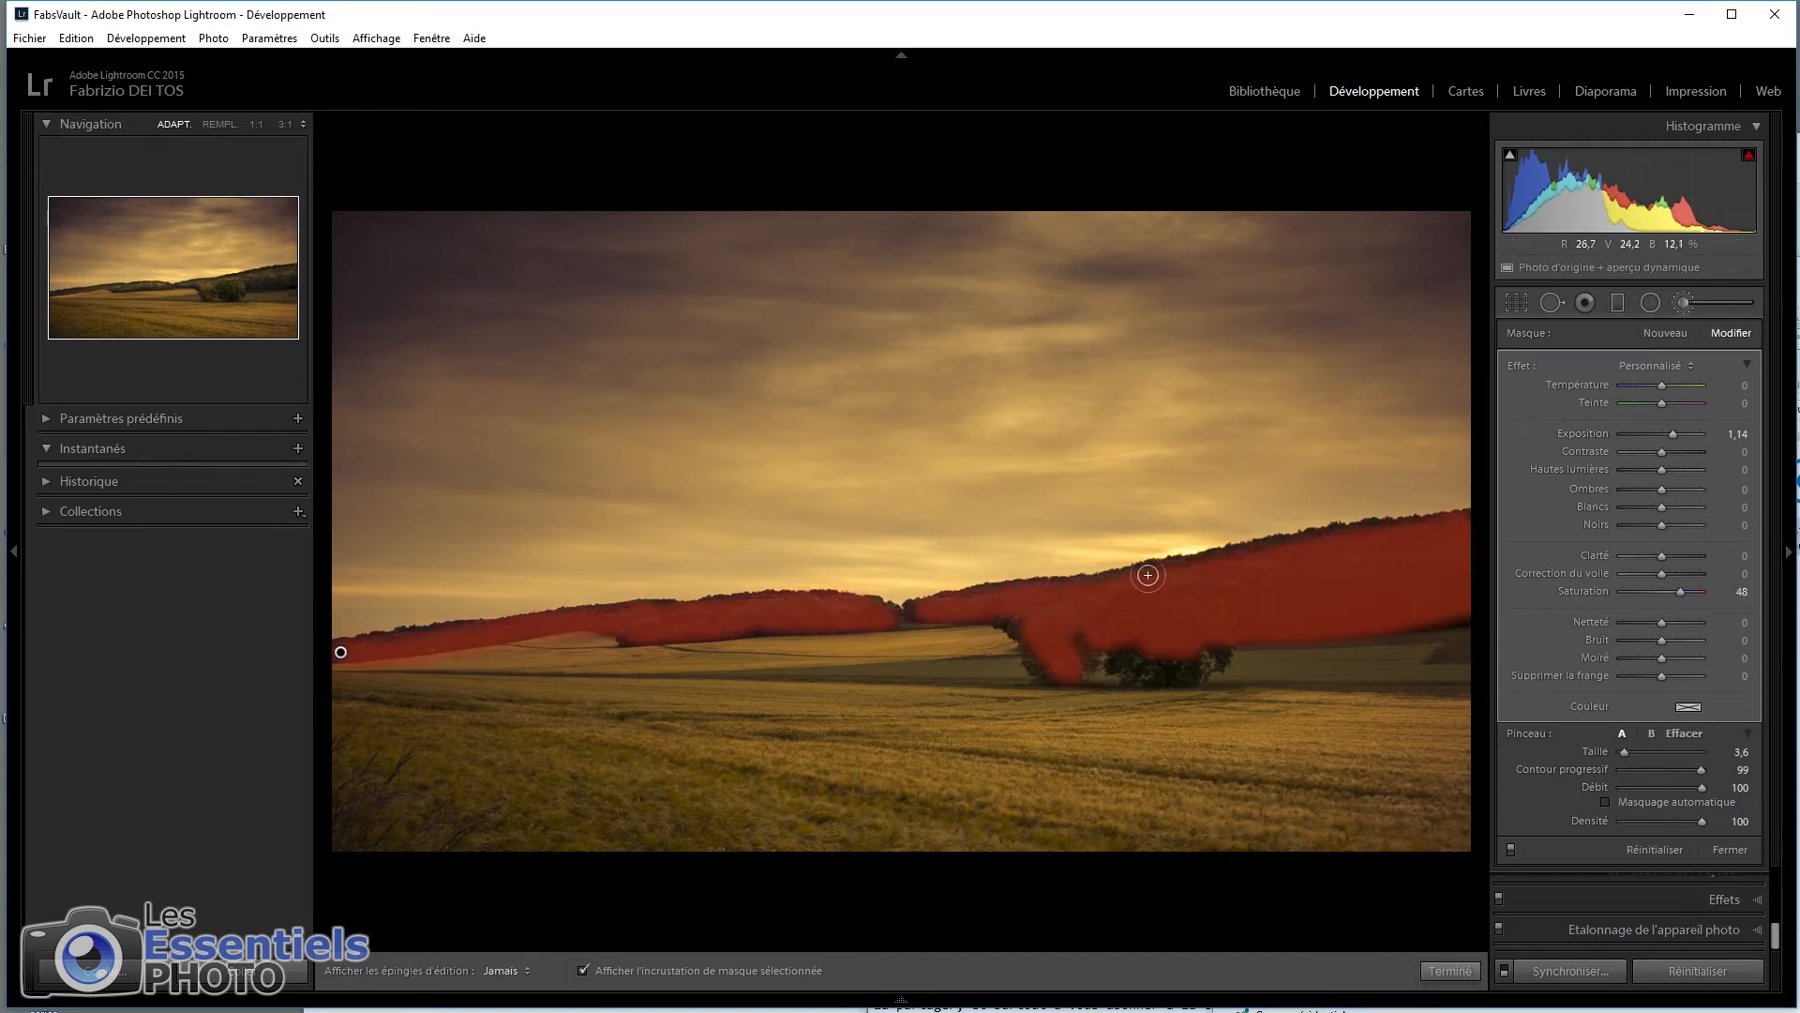
mouse_move(1149, 627)
mouse_down()
mouse_move(1208, 646)
mouse_move(1054, 676)
mouse_move(1209, 664)
mouse_up()
key(alt)
scroll(1120, 676, up, 3)
key(o)
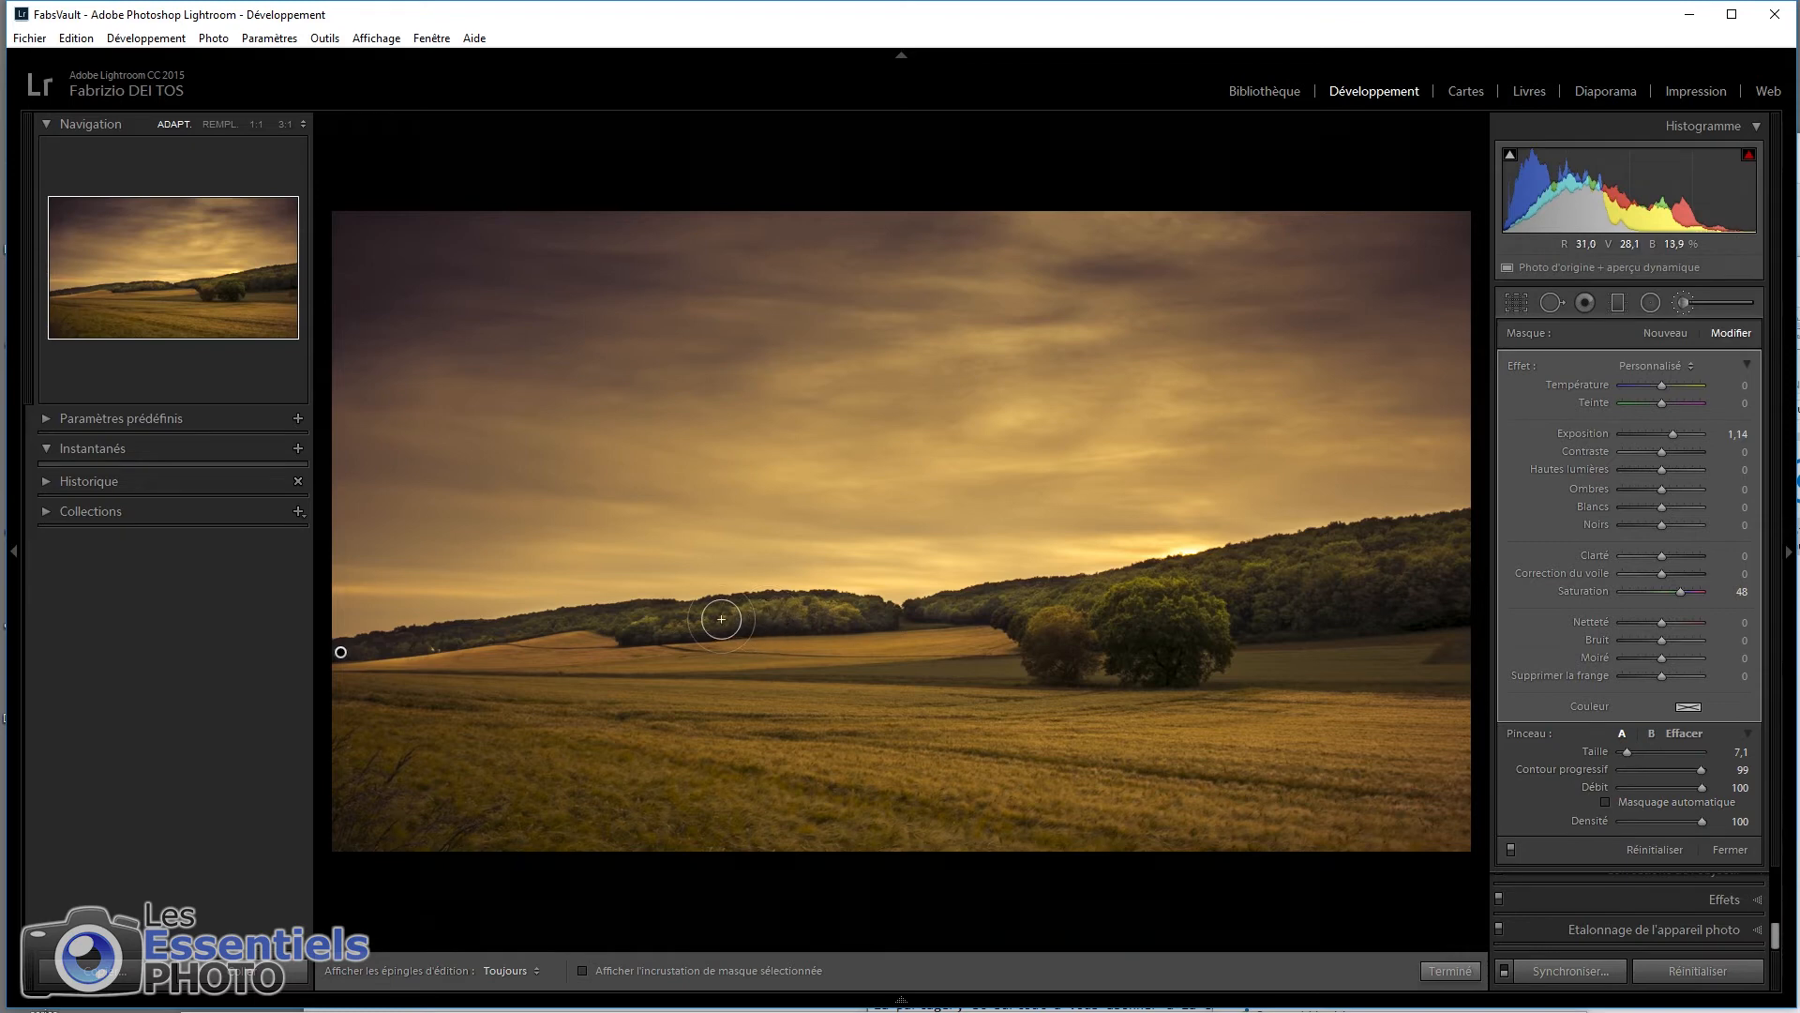
Step: Try painting along the central treeline with automatic masking off, and undo the stroke
key(h)
mouse_move(792, 601)
mouse_down()
mouse_move(867, 601)
mouse_move(694, 610)
mouse_move(869, 598)
mouse_move(697, 609)
mouse_up()
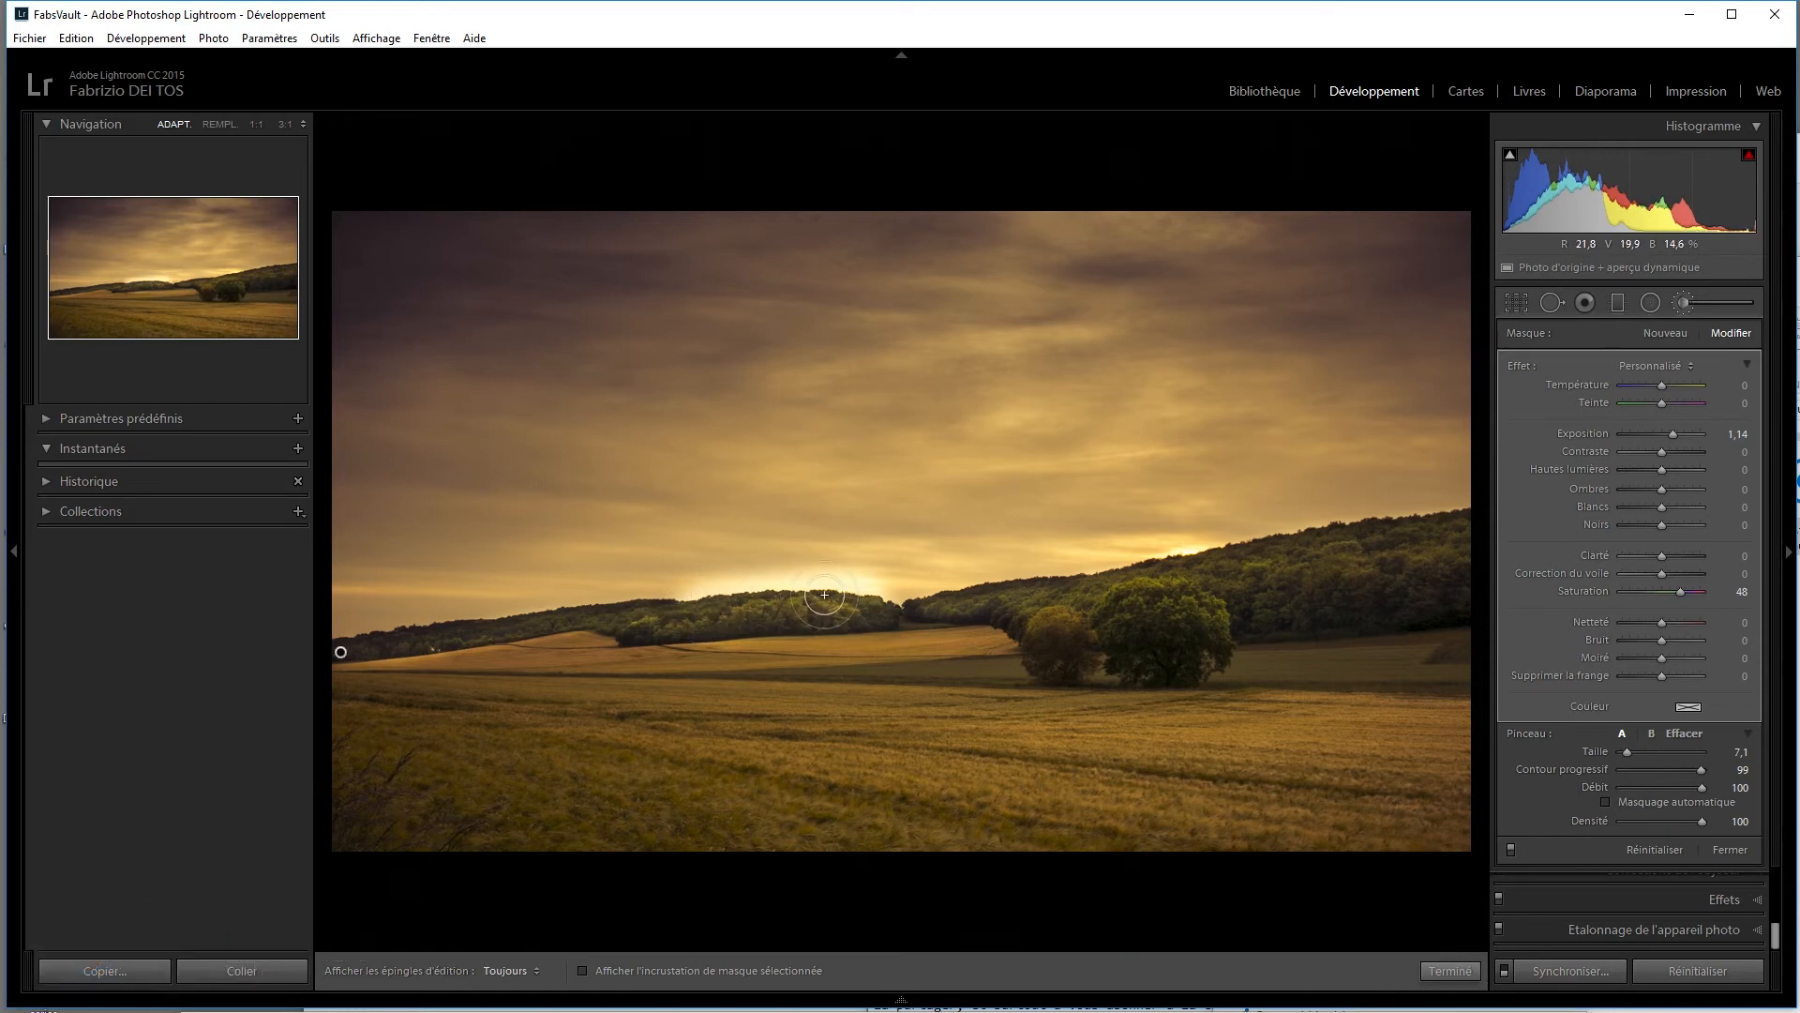
key(ctrl+z)
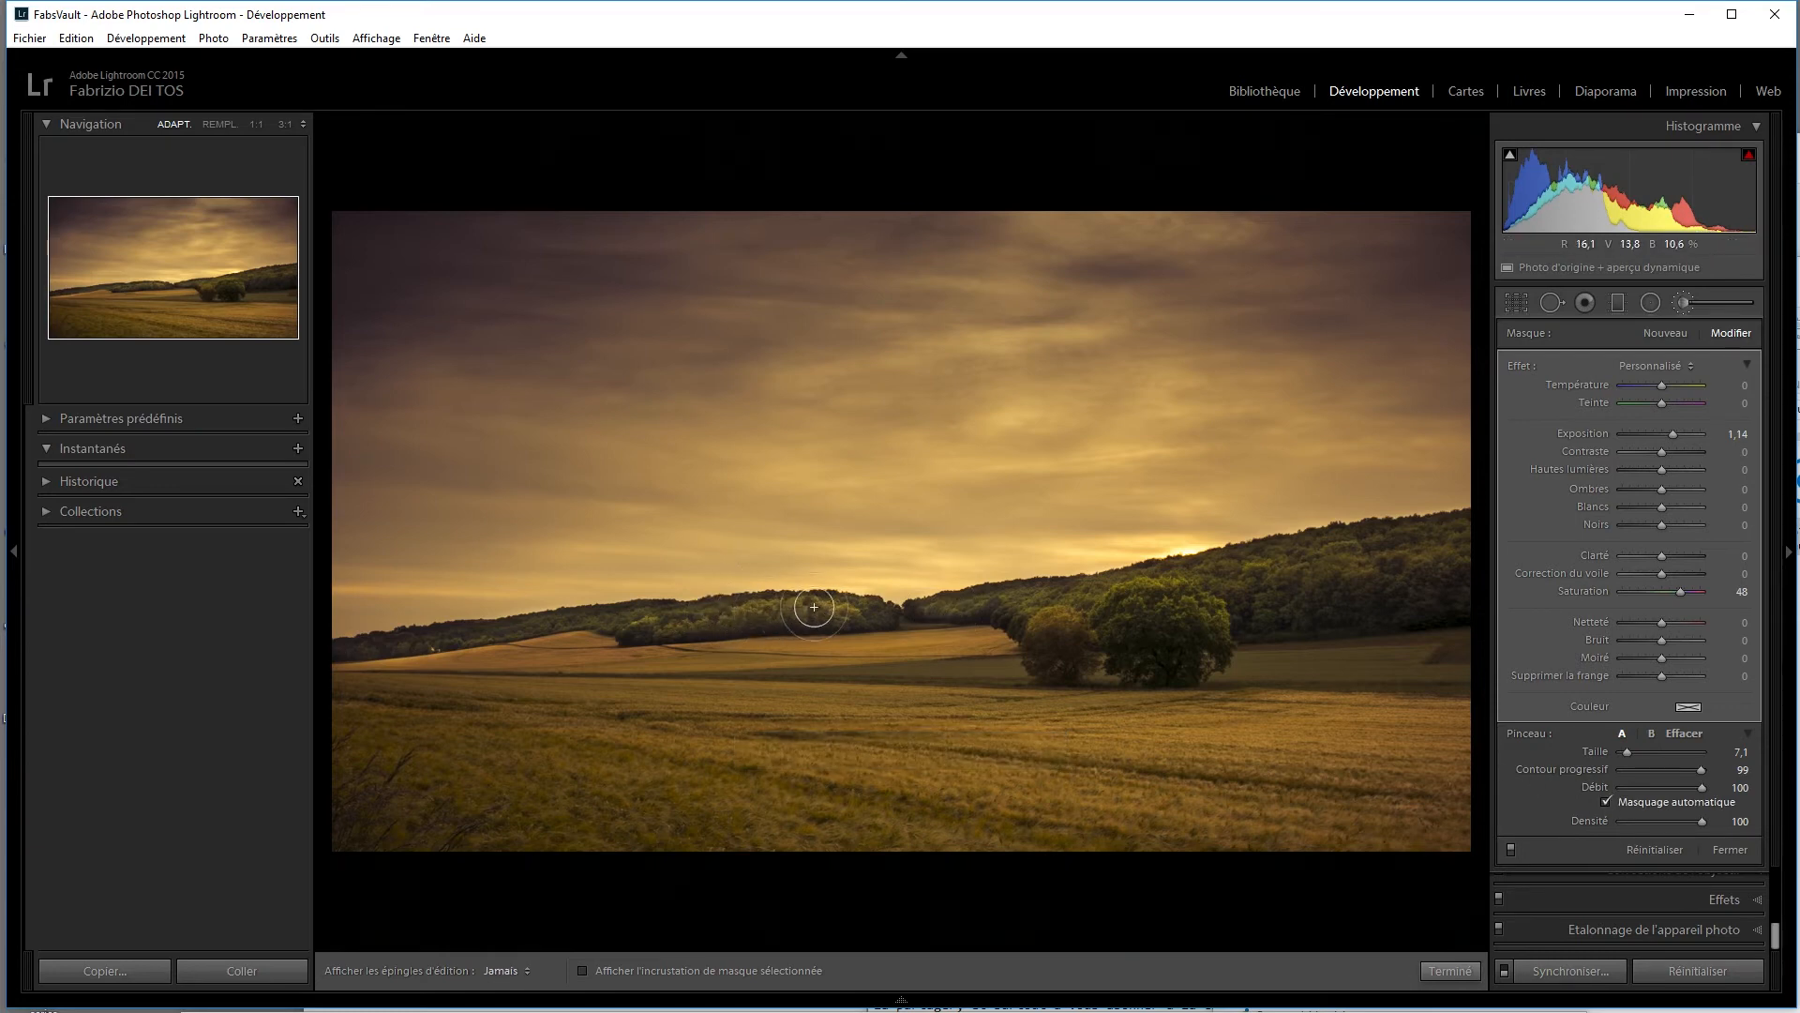
Step: Repaint the central treeline with automatic masking on, and check the mask overlay
mouse_move(787, 606)
mouse_down()
mouse_move(647, 614)
mouse_move(857, 615)
mouse_move(715, 615)
mouse_move(762, 618)
mouse_up()
key(h)
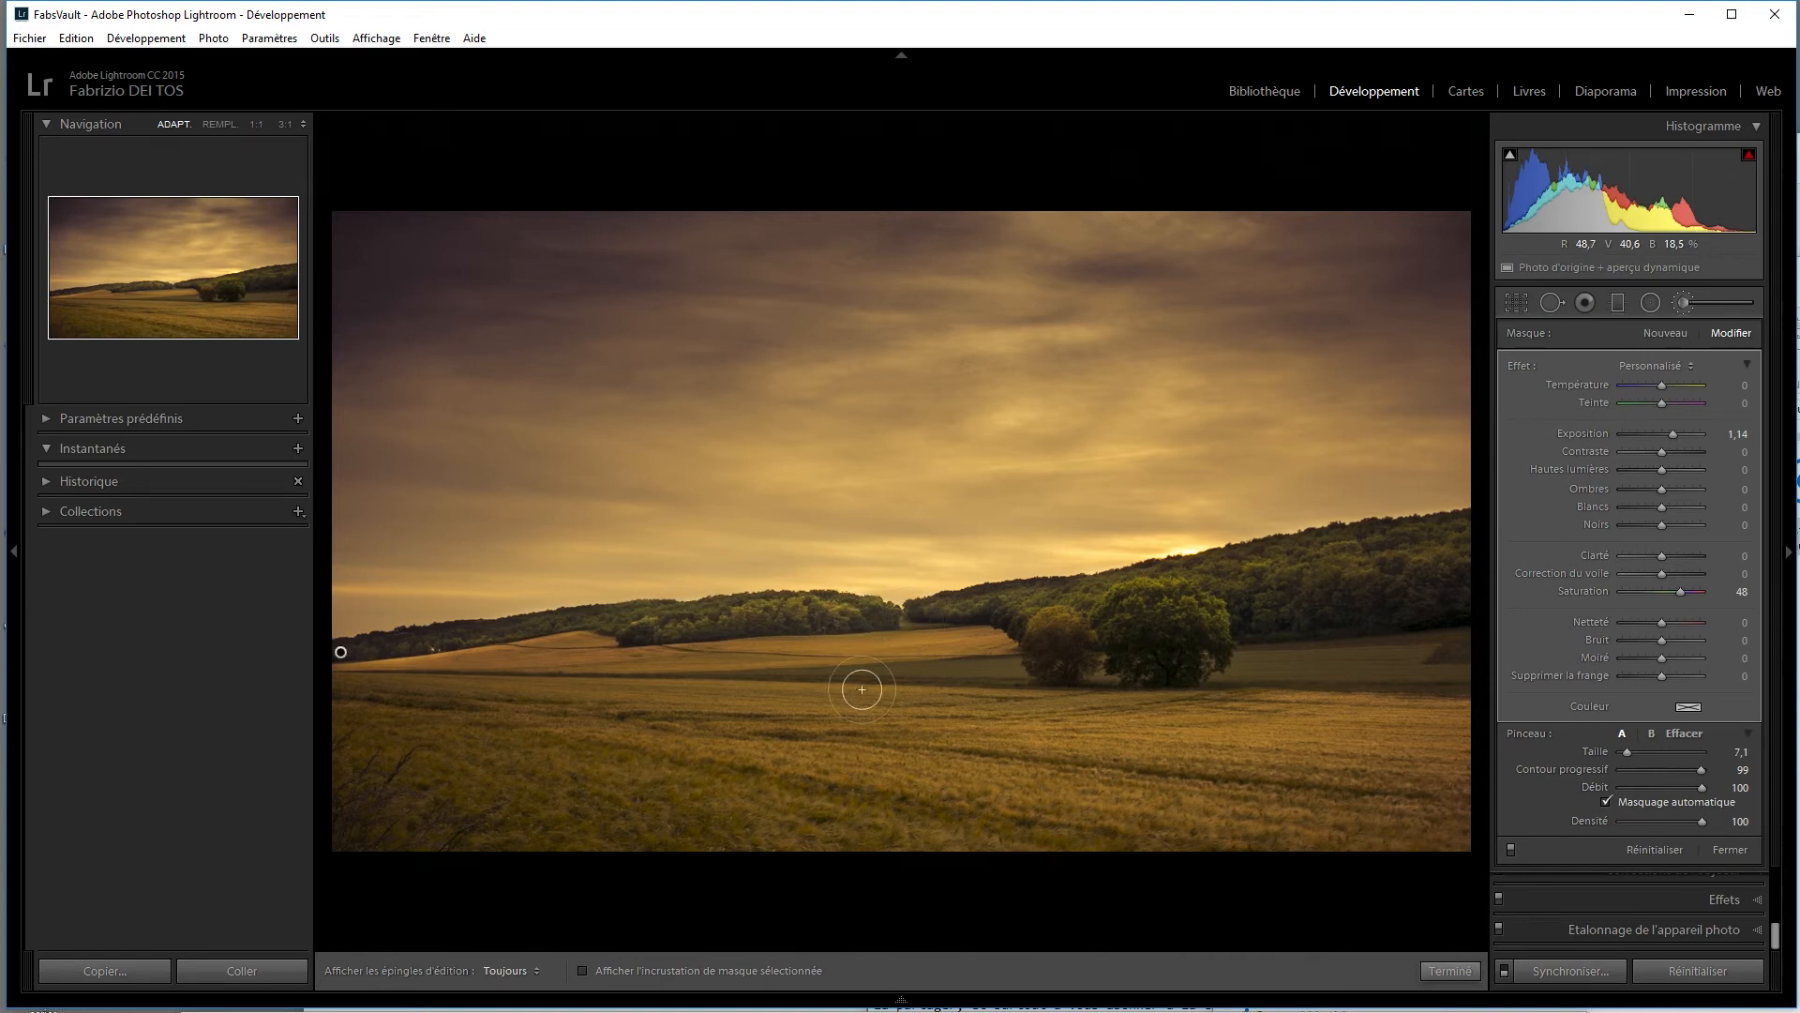
key(o)
key(o)
key(h)
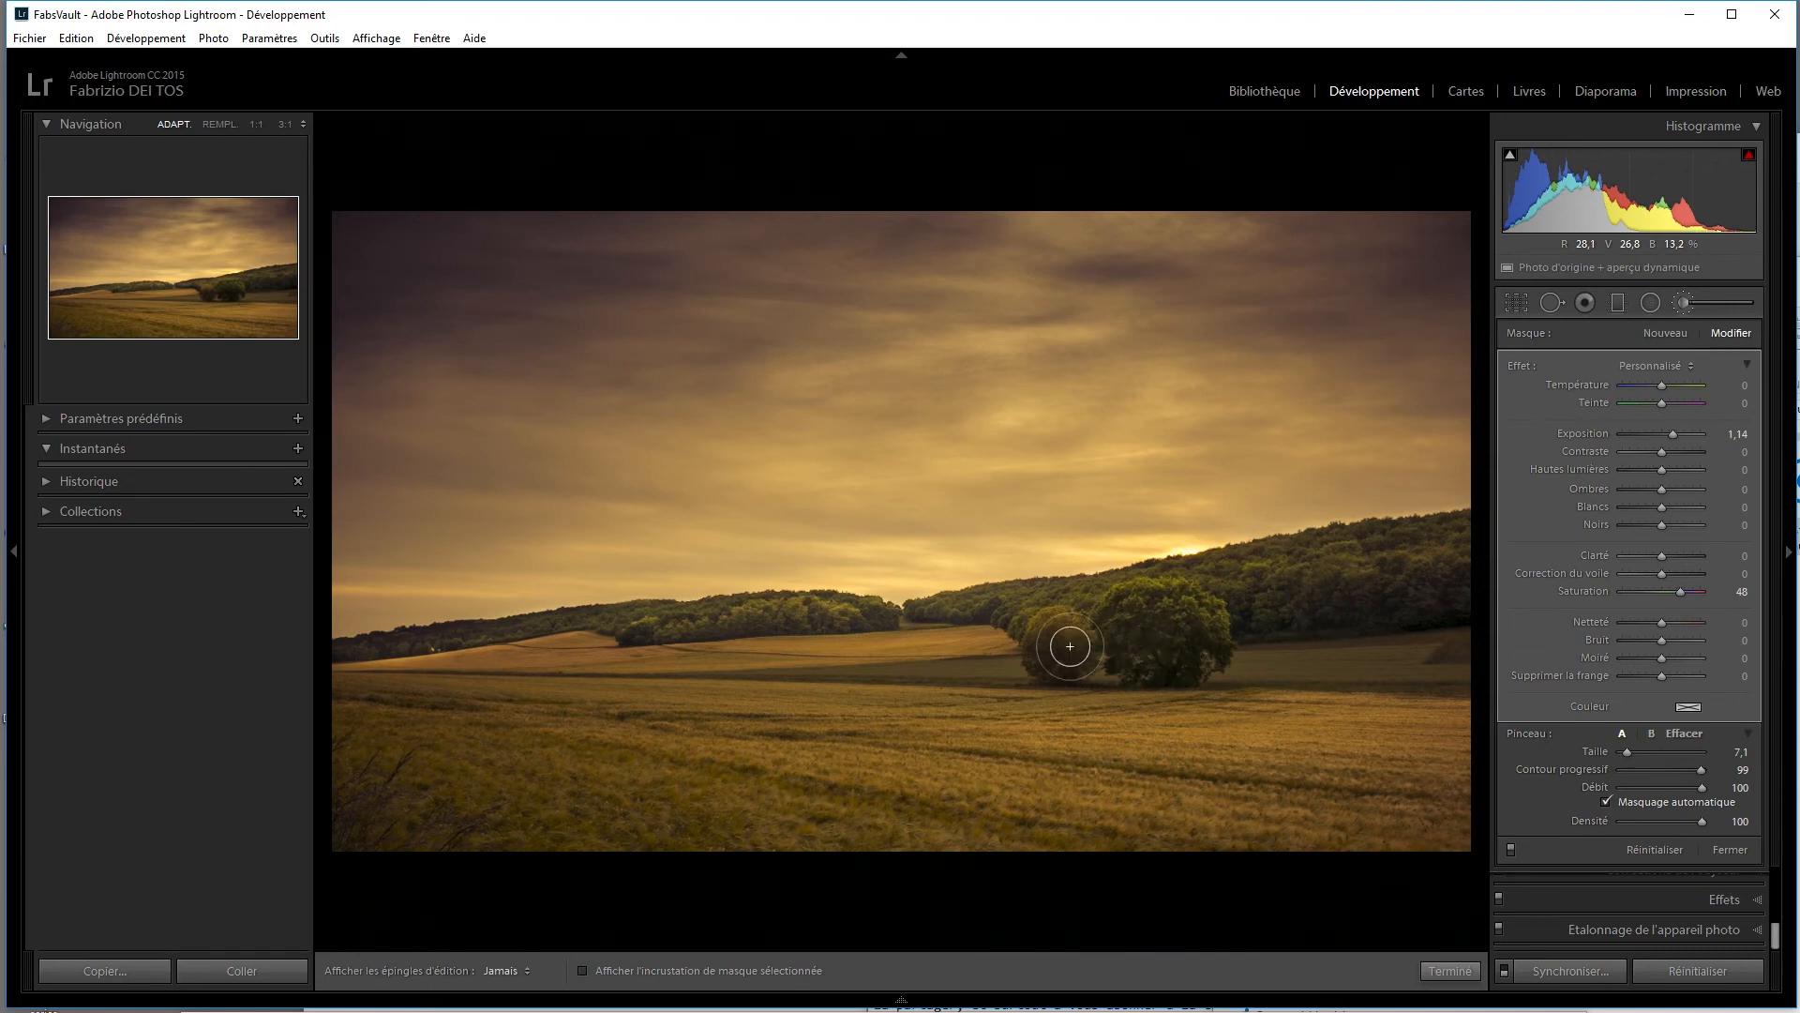
Step: Create a new brush mask with temperature 31, tint 45, and exposure and saturation at zero, and paint it over the golden fields
key(h)
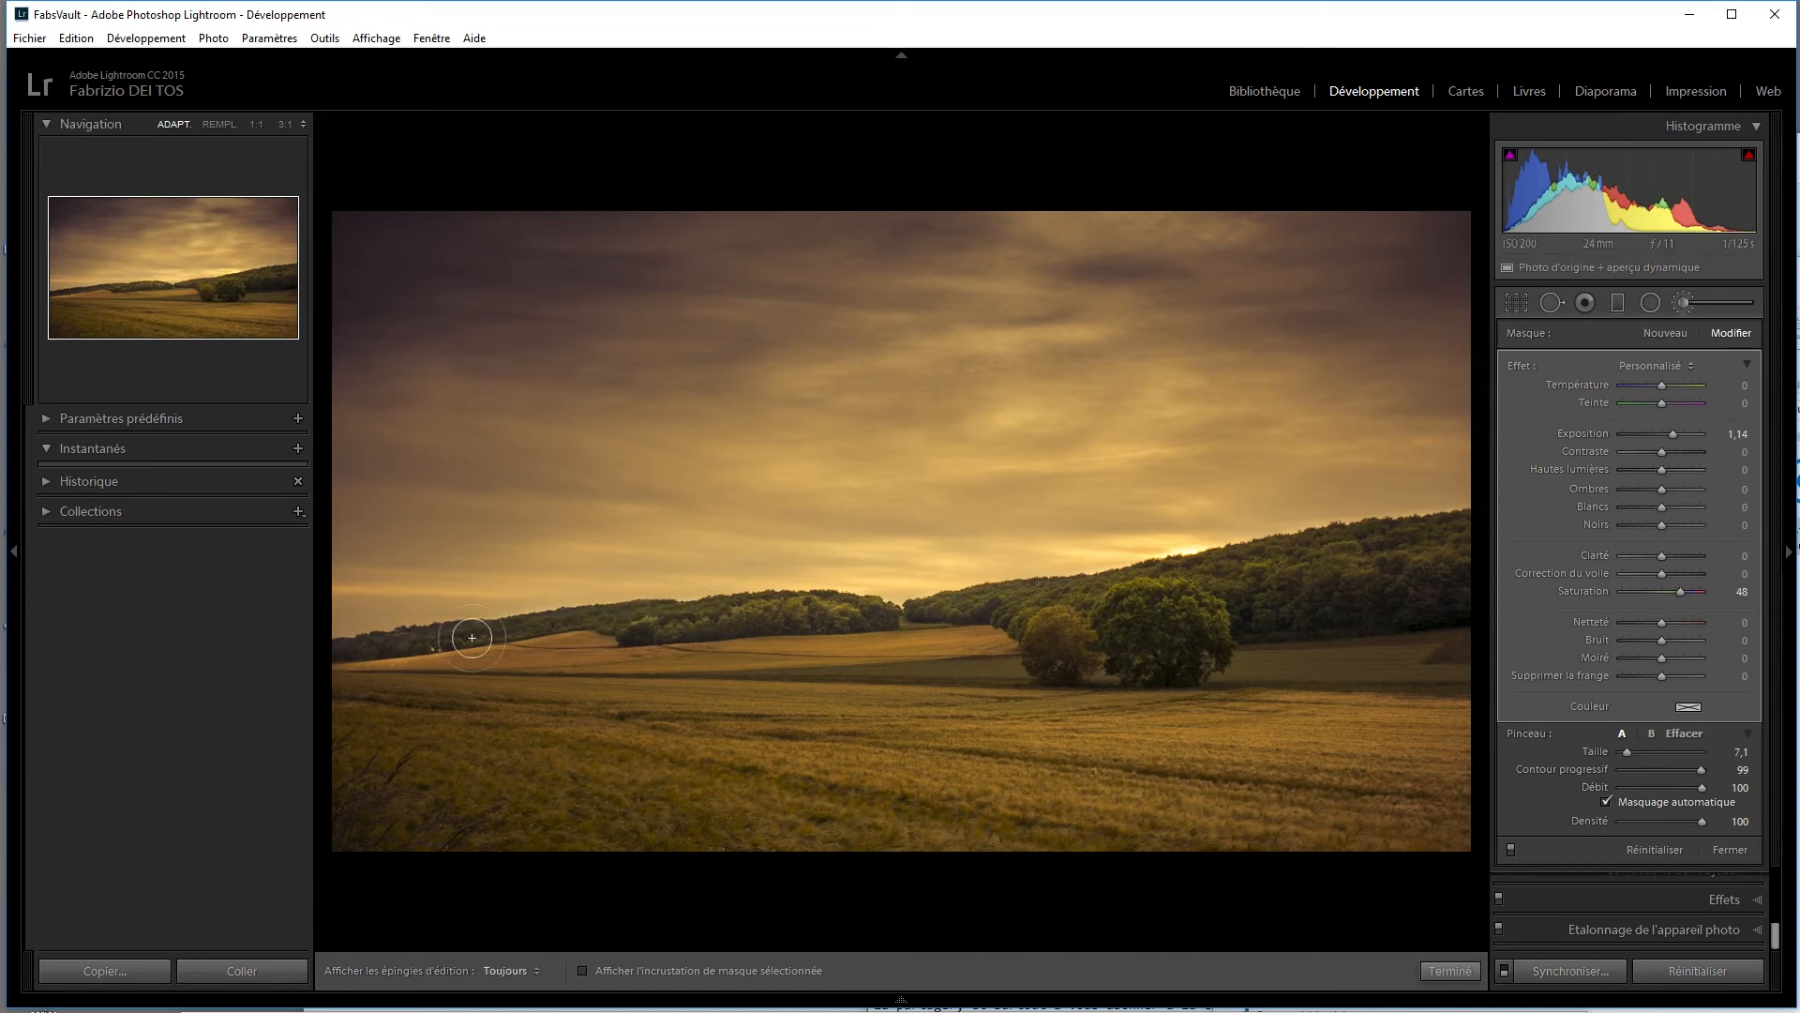
click(1665, 331)
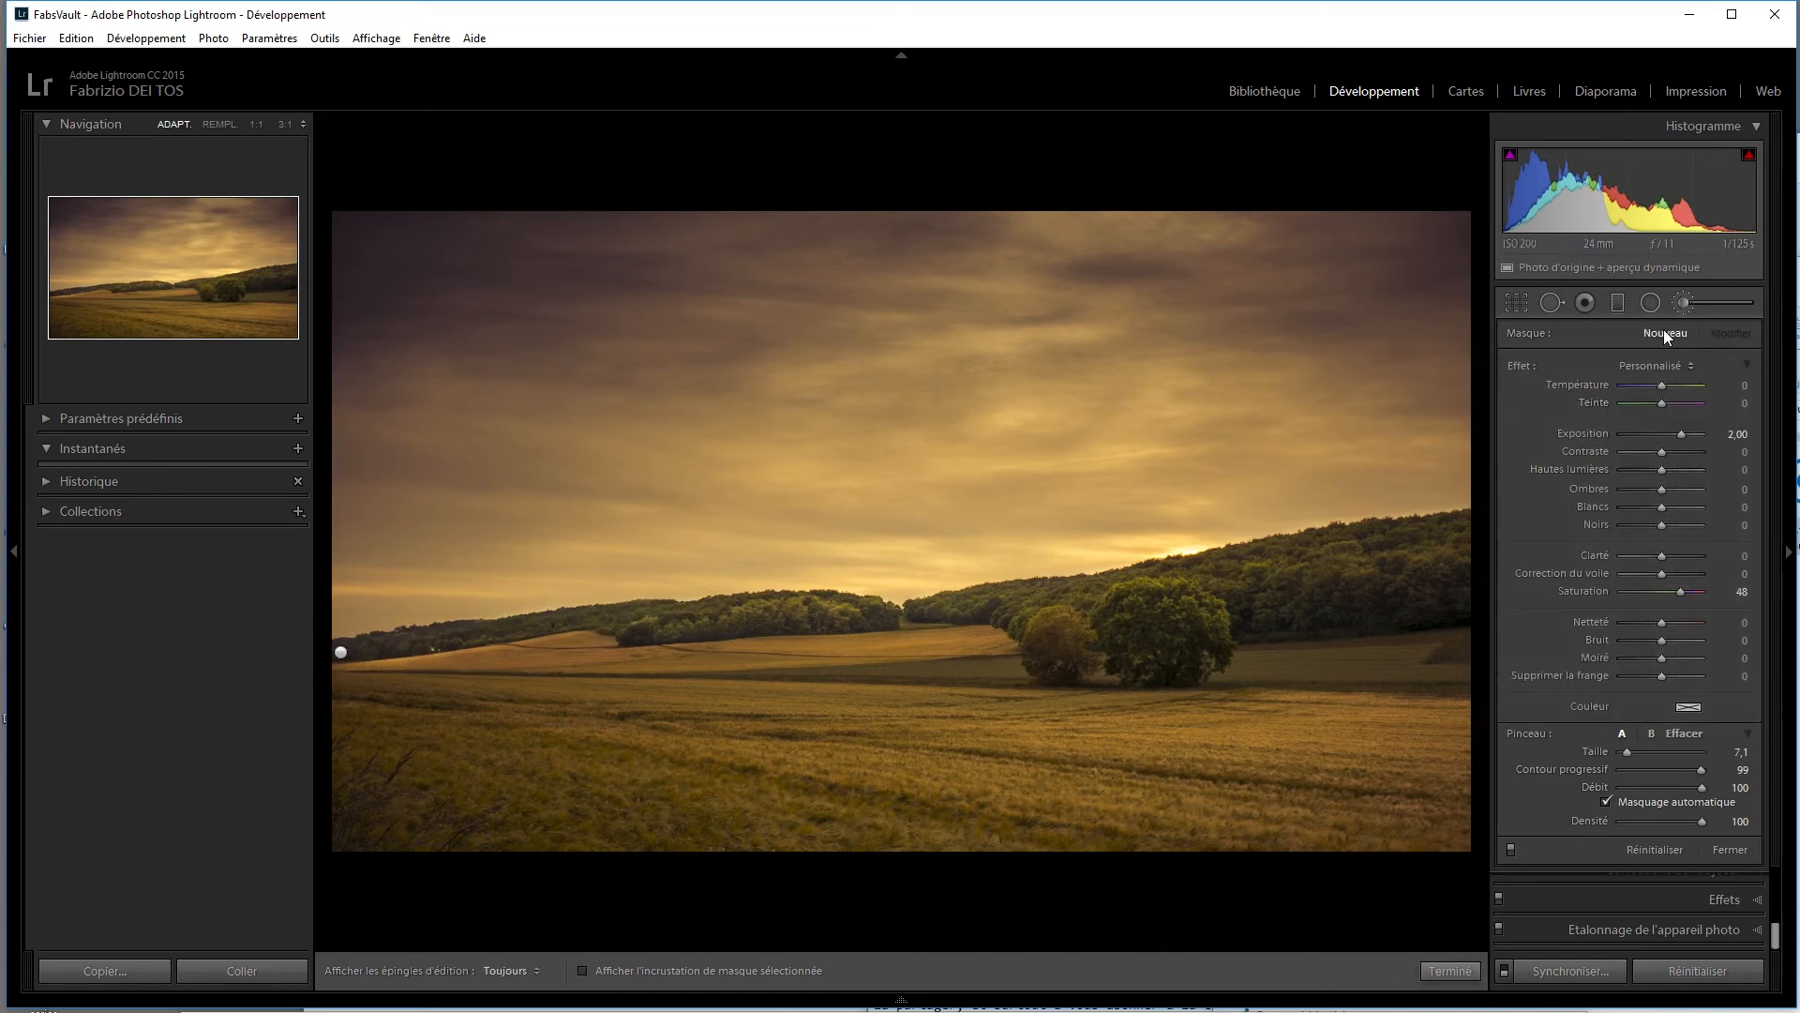
double_click(1682, 435)
click(1674, 386)
key(h)
mouse_move(553, 653)
mouse_down()
mouse_move(1446, 728)
mouse_move(687, 692)
mouse_move(819, 803)
mouse_move(715, 794)
mouse_move(1056, 835)
mouse_up()
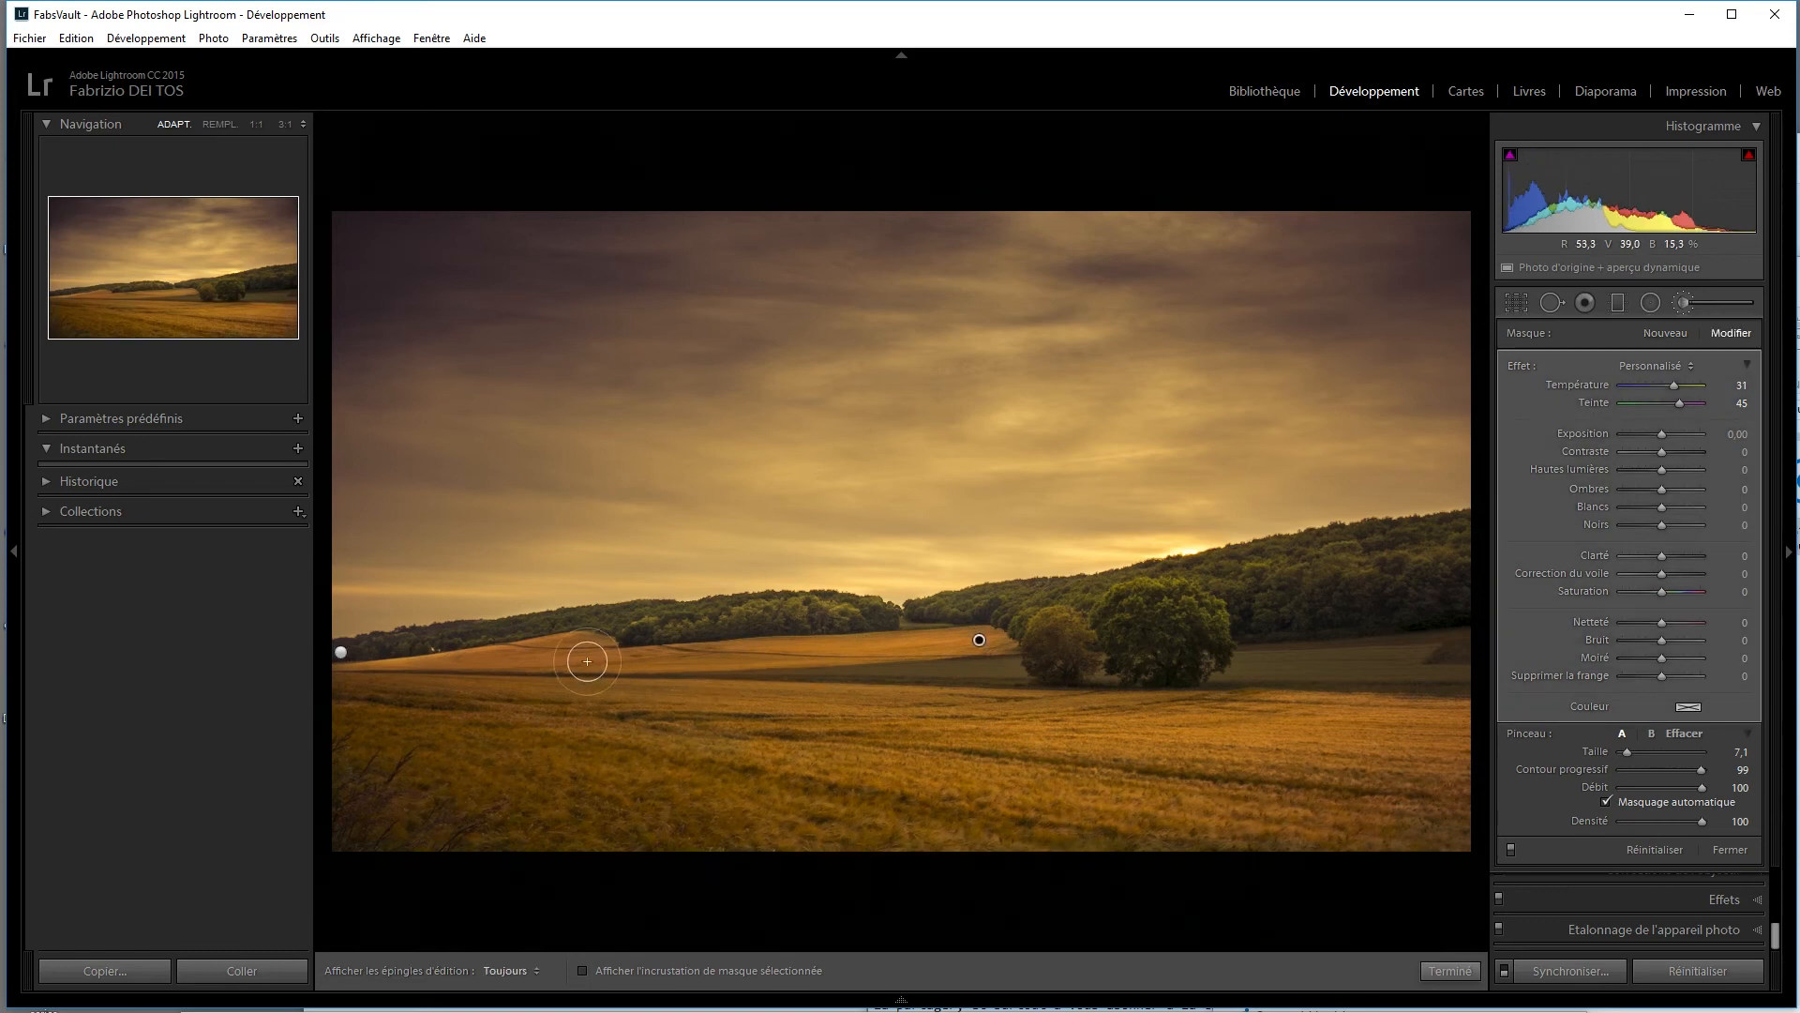
Step: Show the edit pins, select the field mask and the tree mask in turn, try shifting the tree mask slightly, and undo the move
key(h)
click(978, 641)
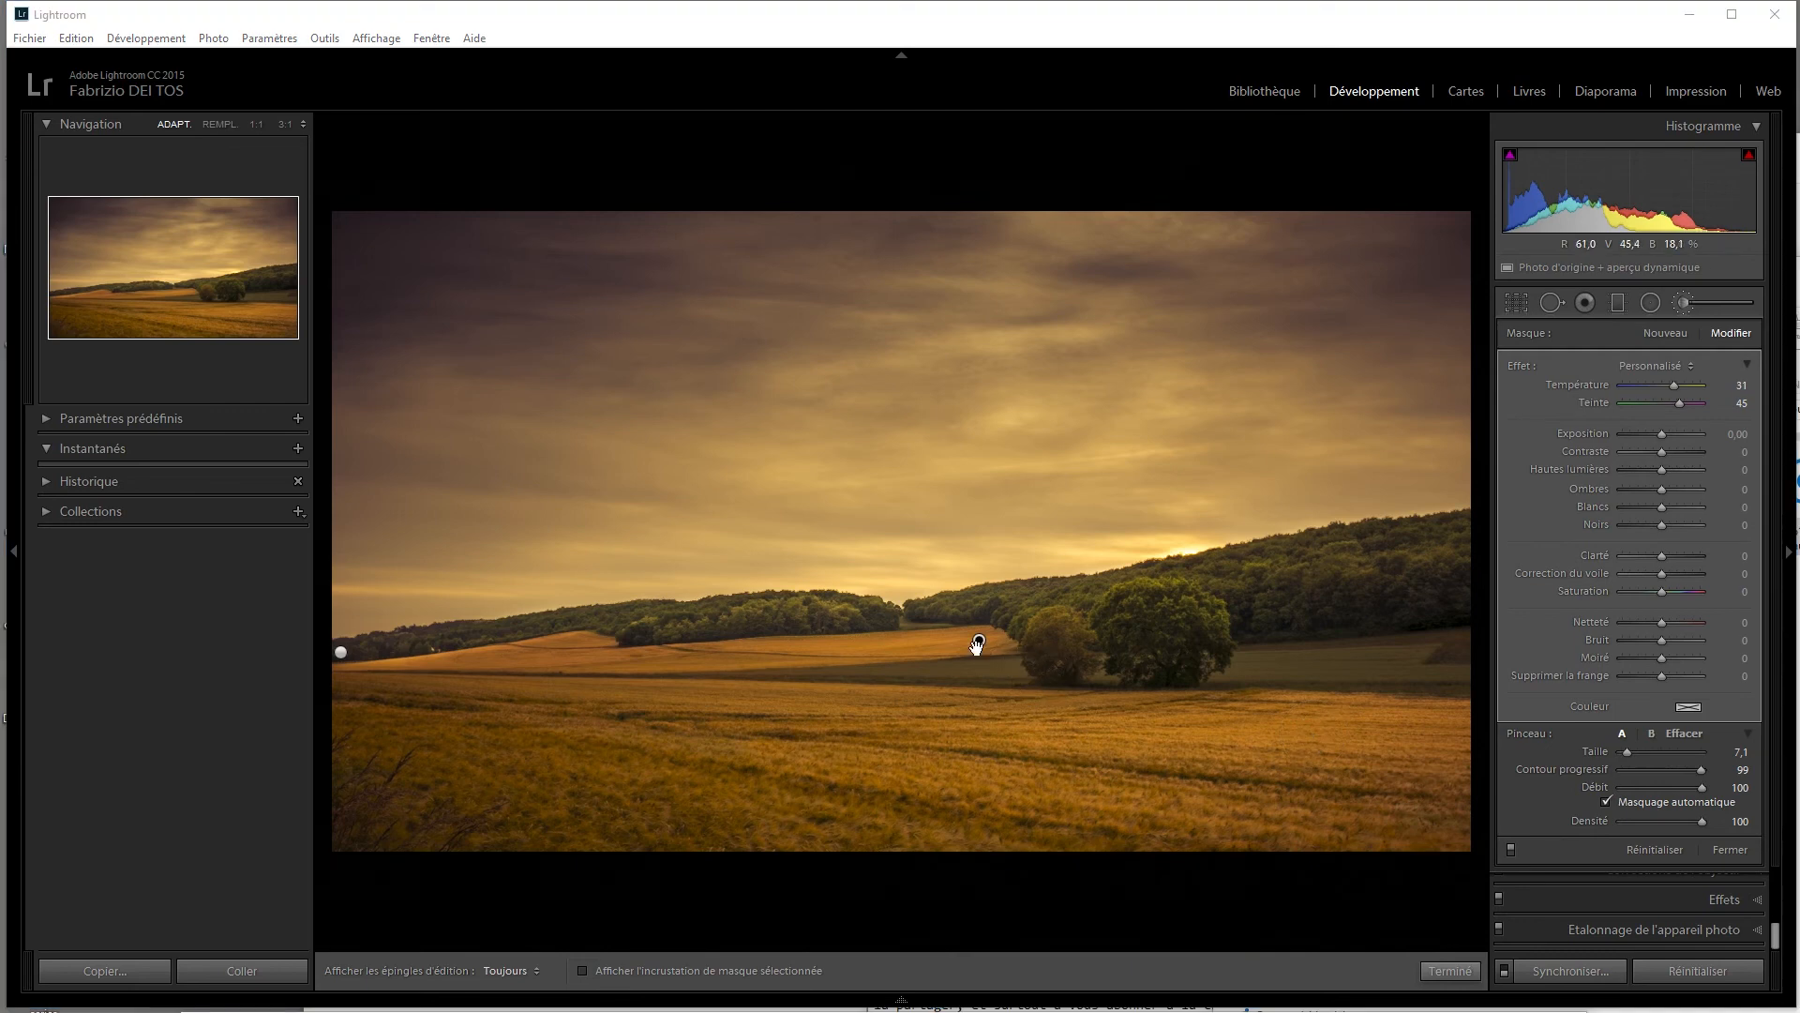
click(339, 651)
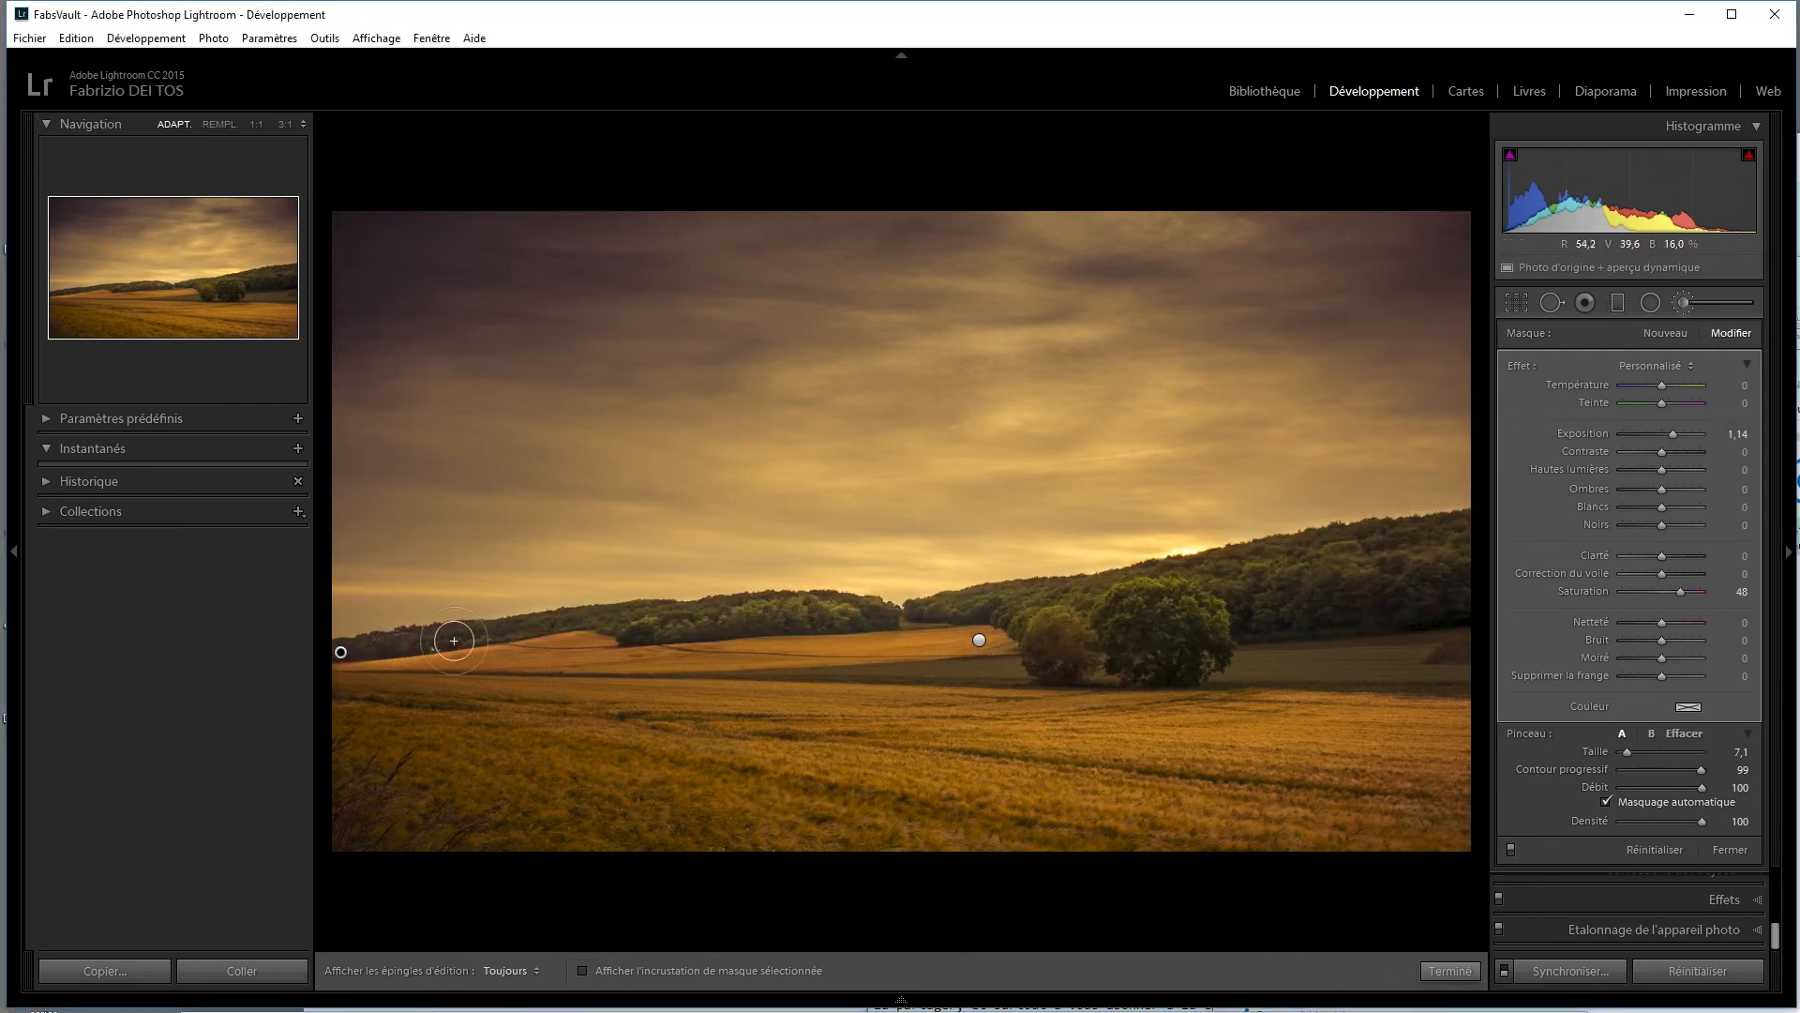
mouse_move(340, 651)
mouse_down()
mouse_move(346, 595)
mouse_move(350, 642)
mouse_up()
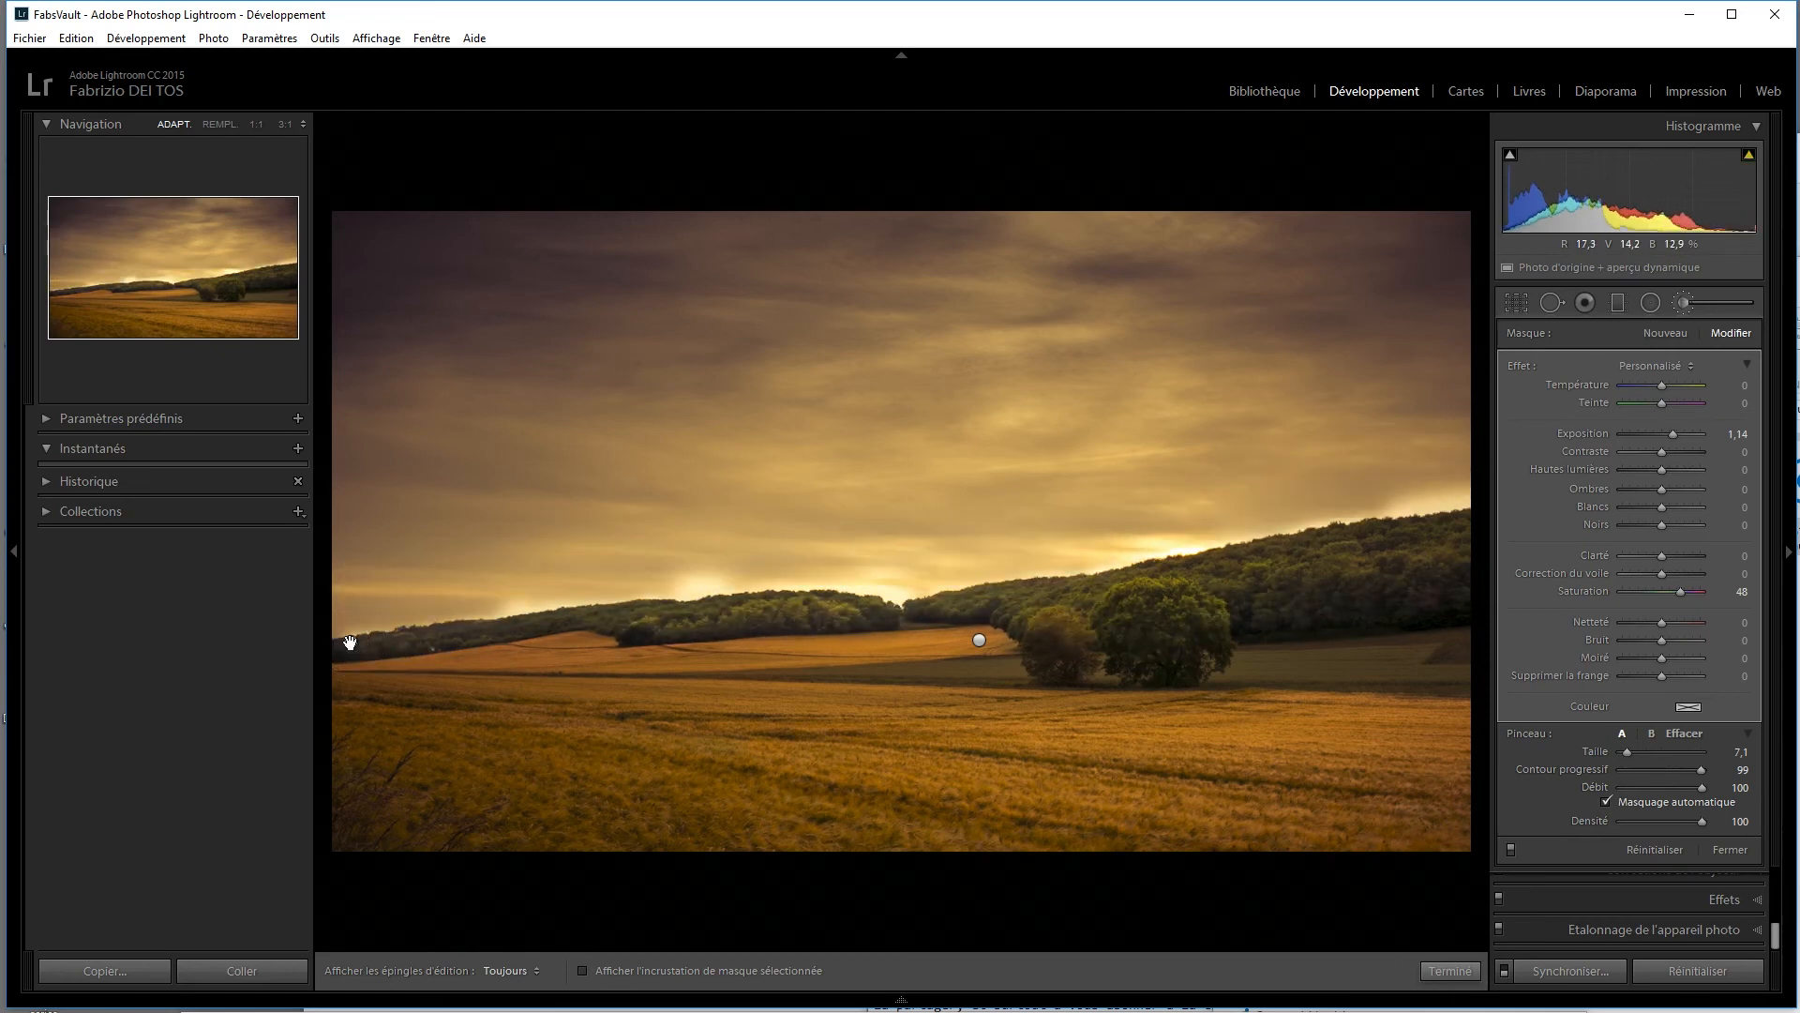
key(ctrl+z)
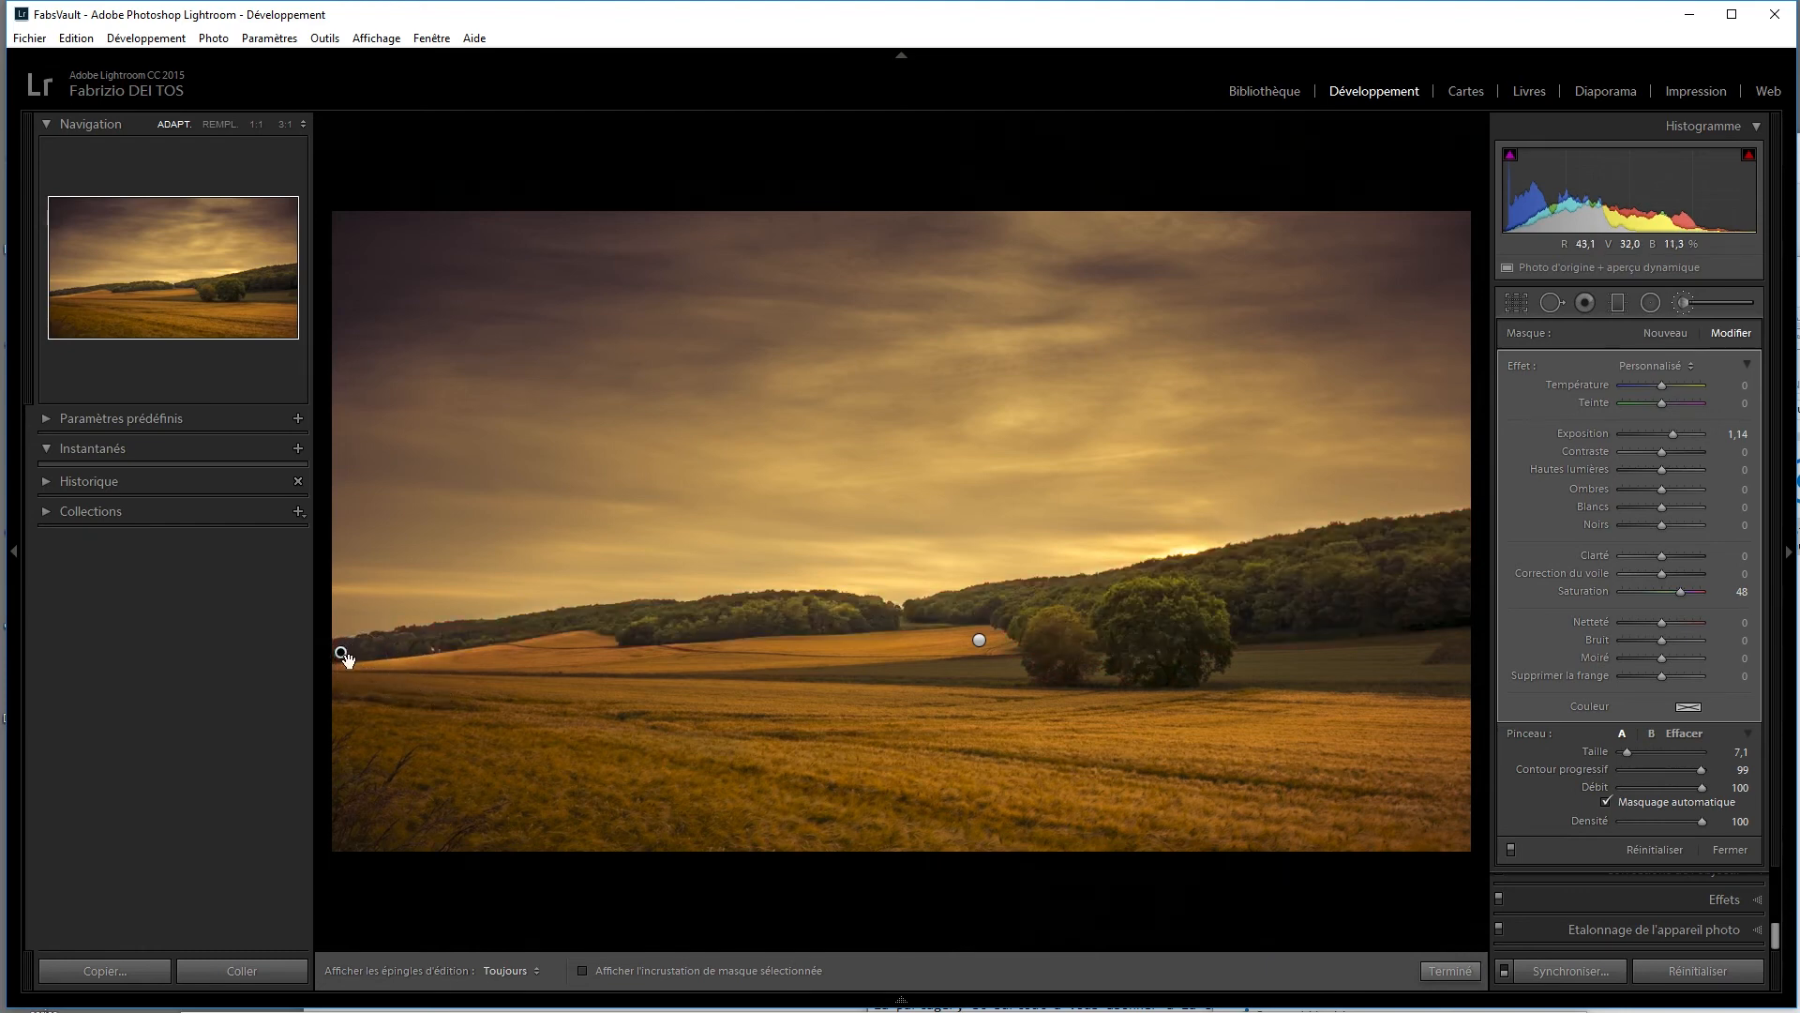
Step: Duplicate the tree mask up into the sky, check the copy's overlay, and delete the copy
mouse_move(341, 655)
key(ctrl+alt)
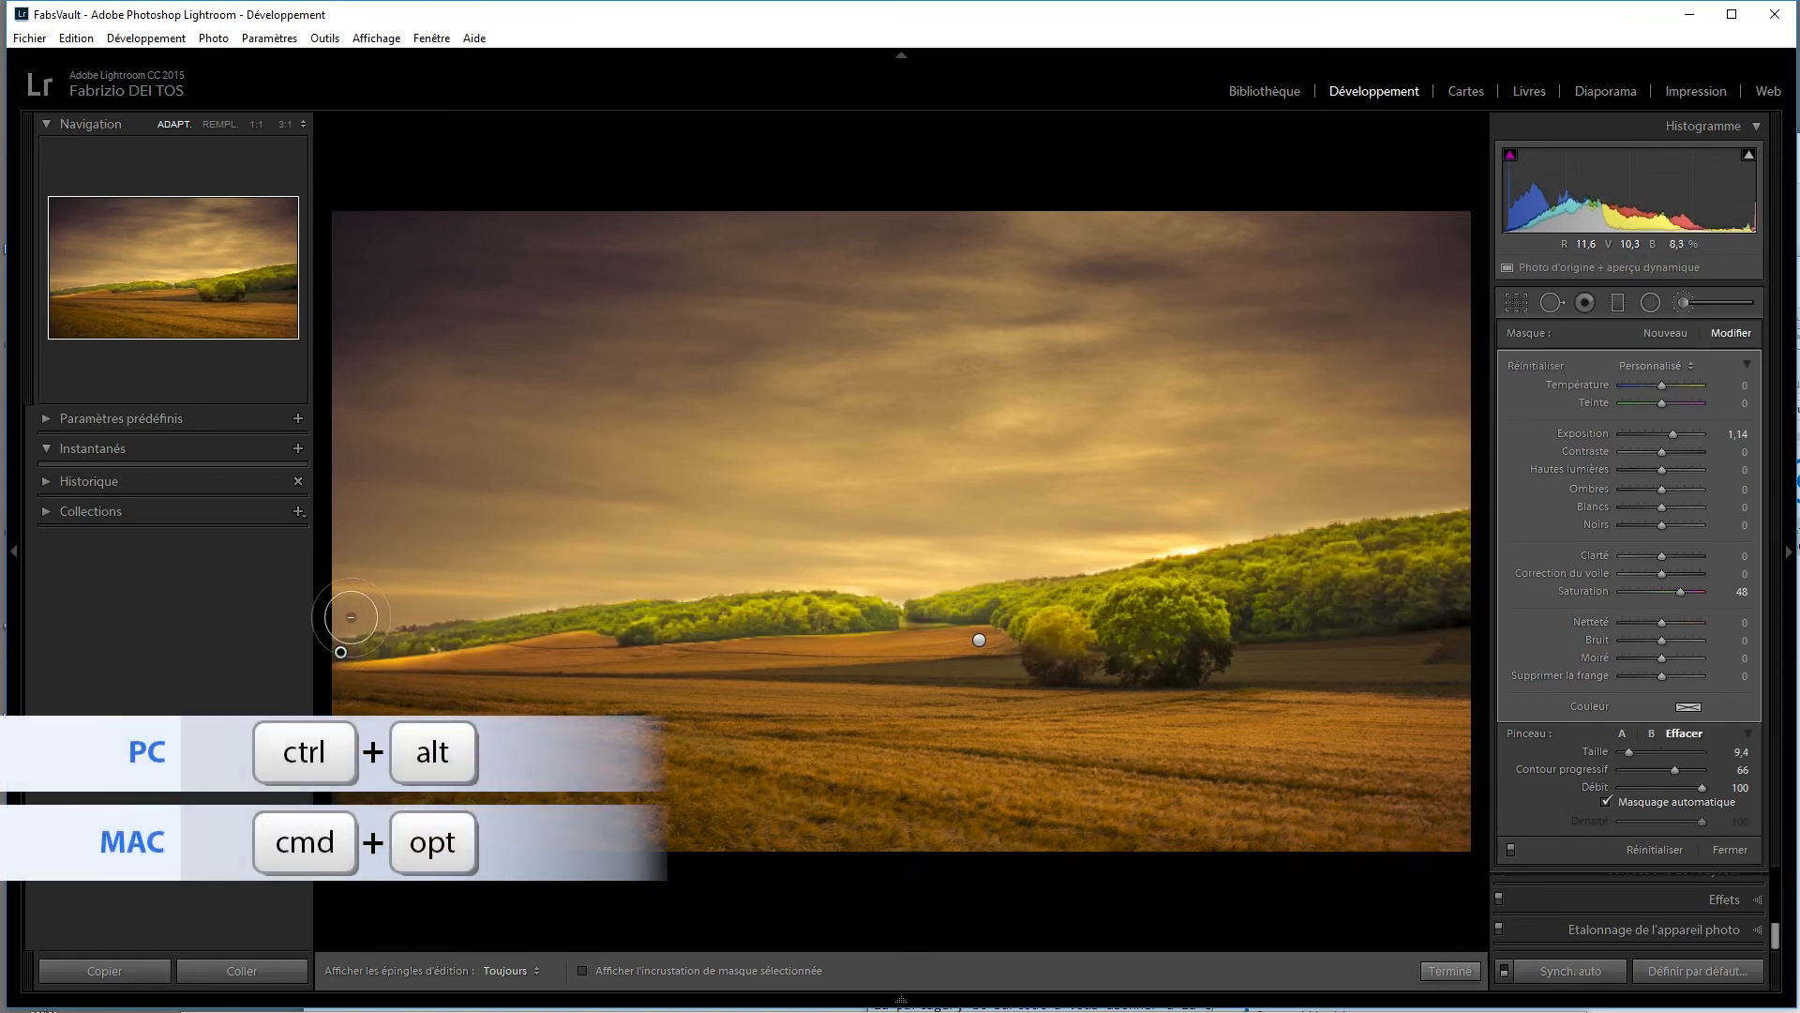
drag(341, 652, 362, 542)
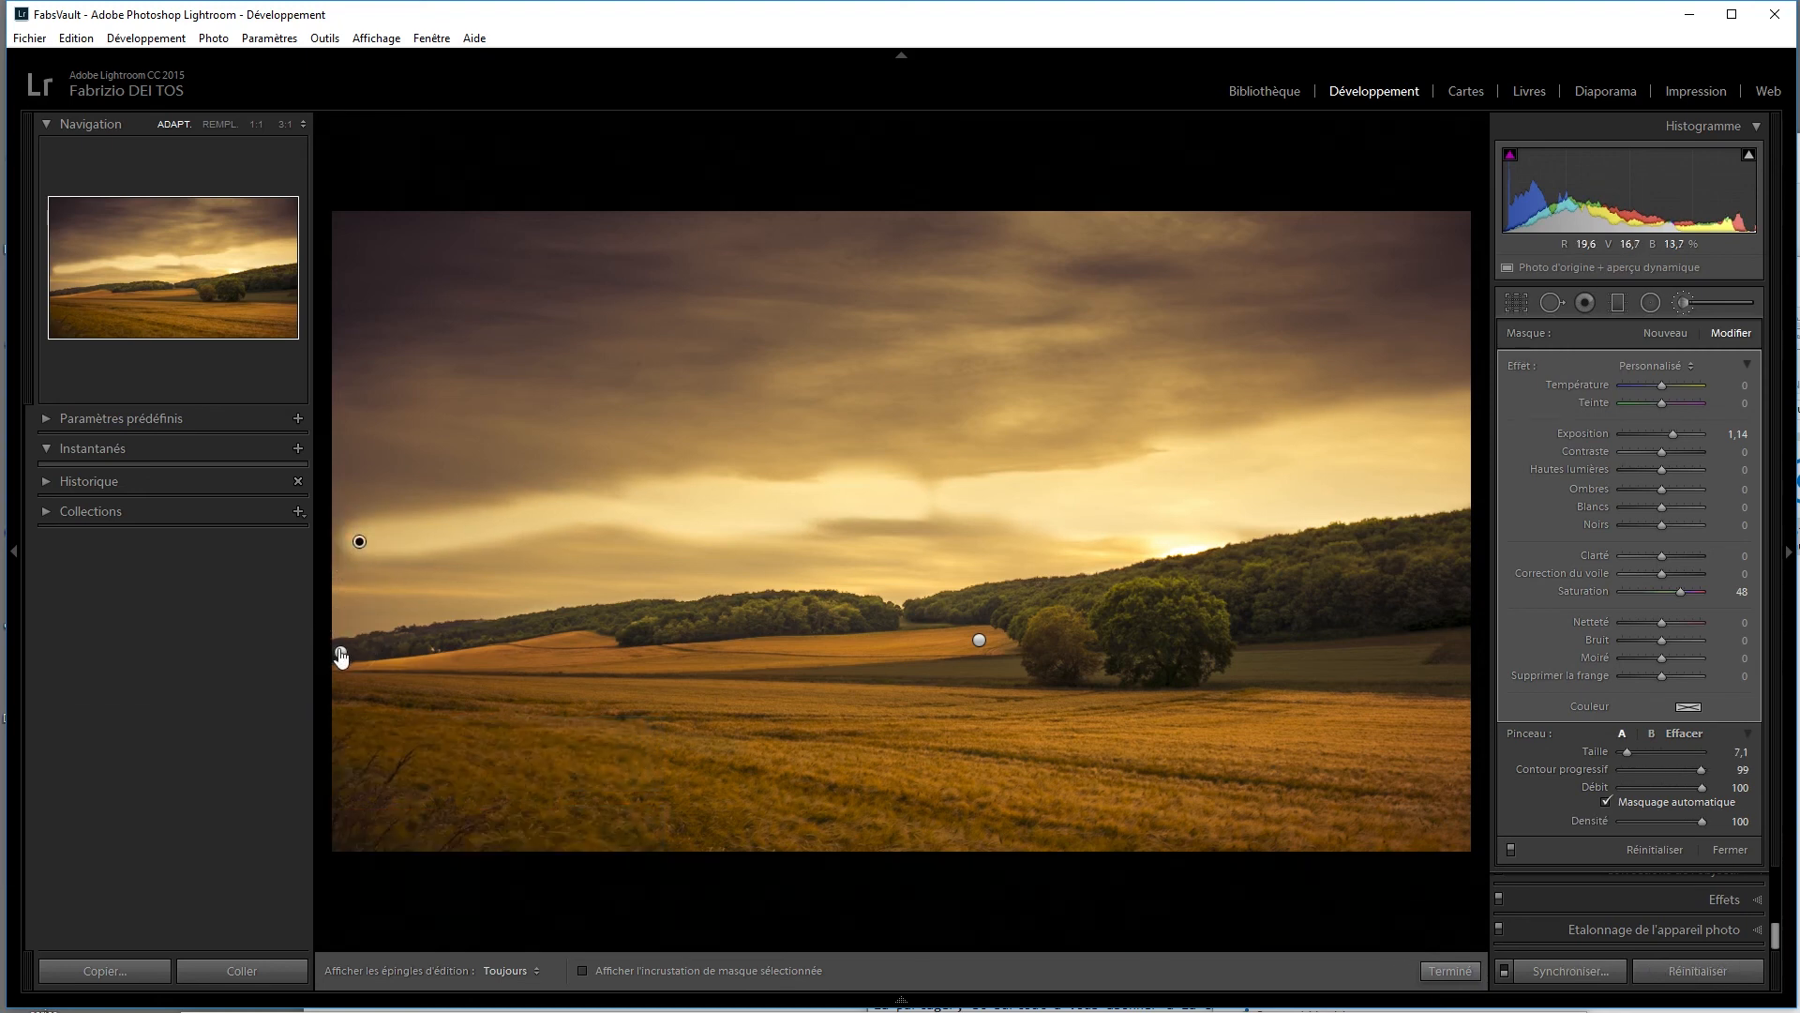
mouse_move(357, 538)
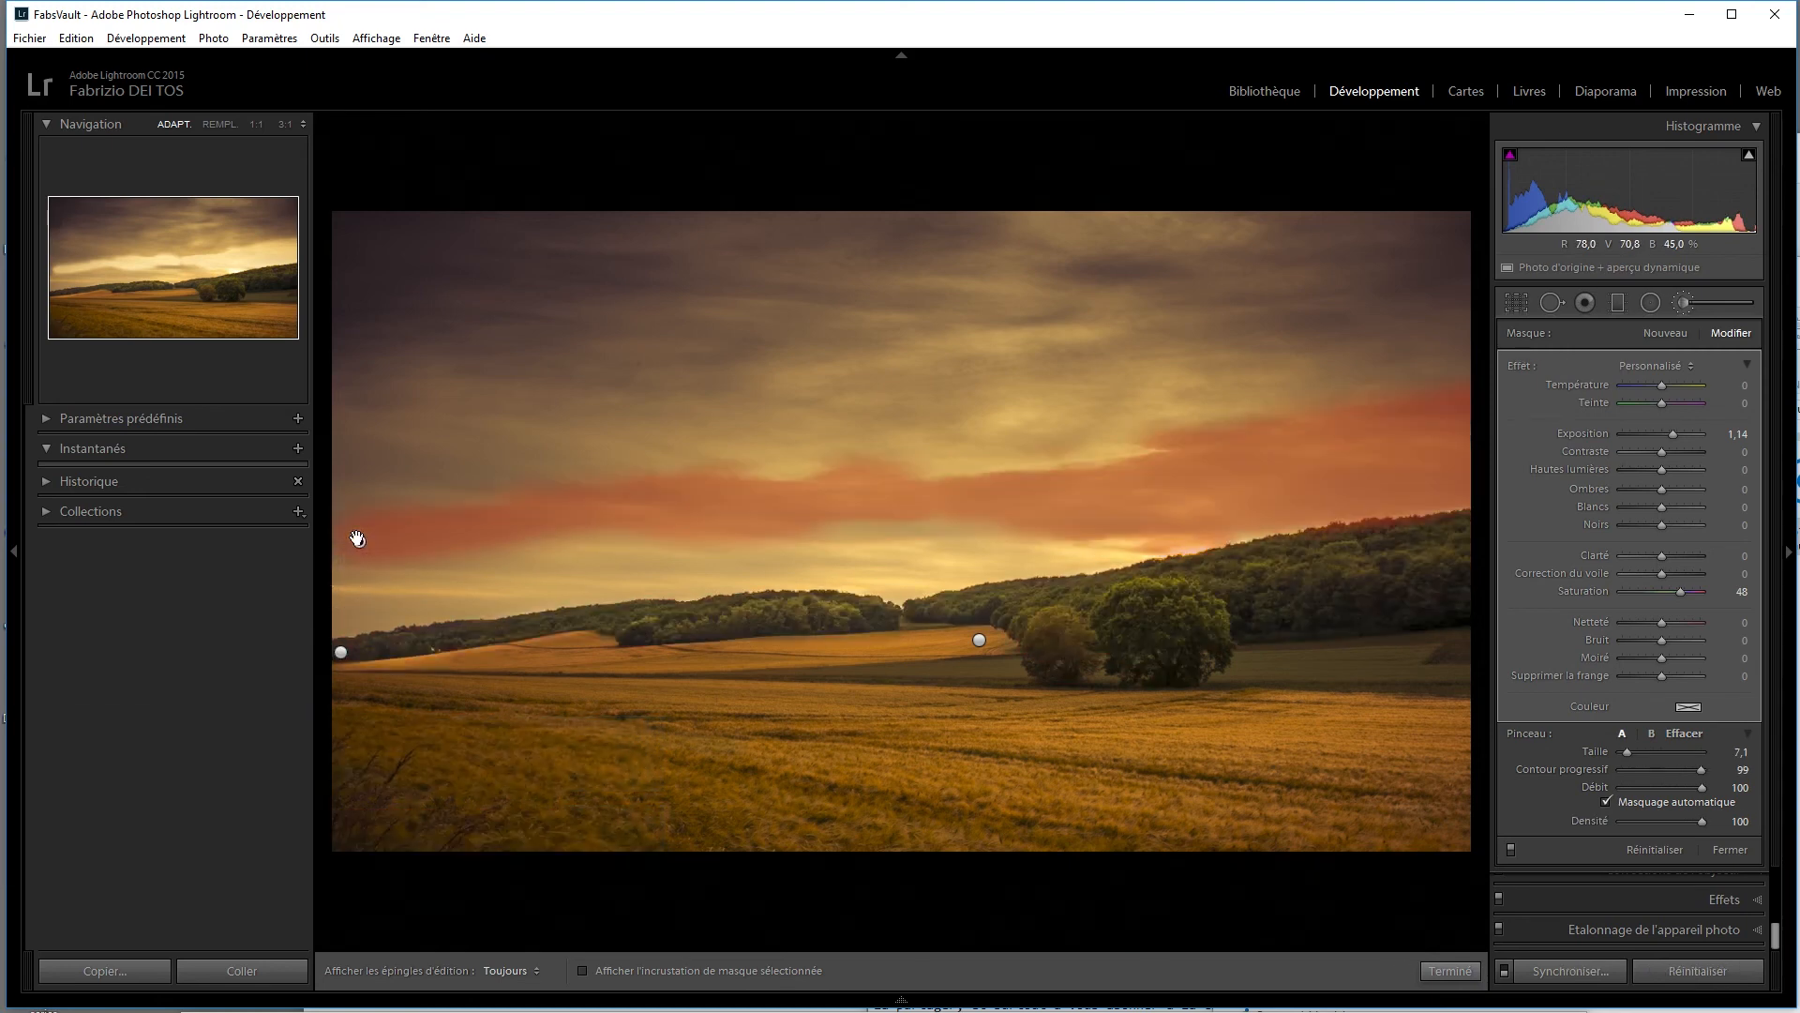
key(Delete)
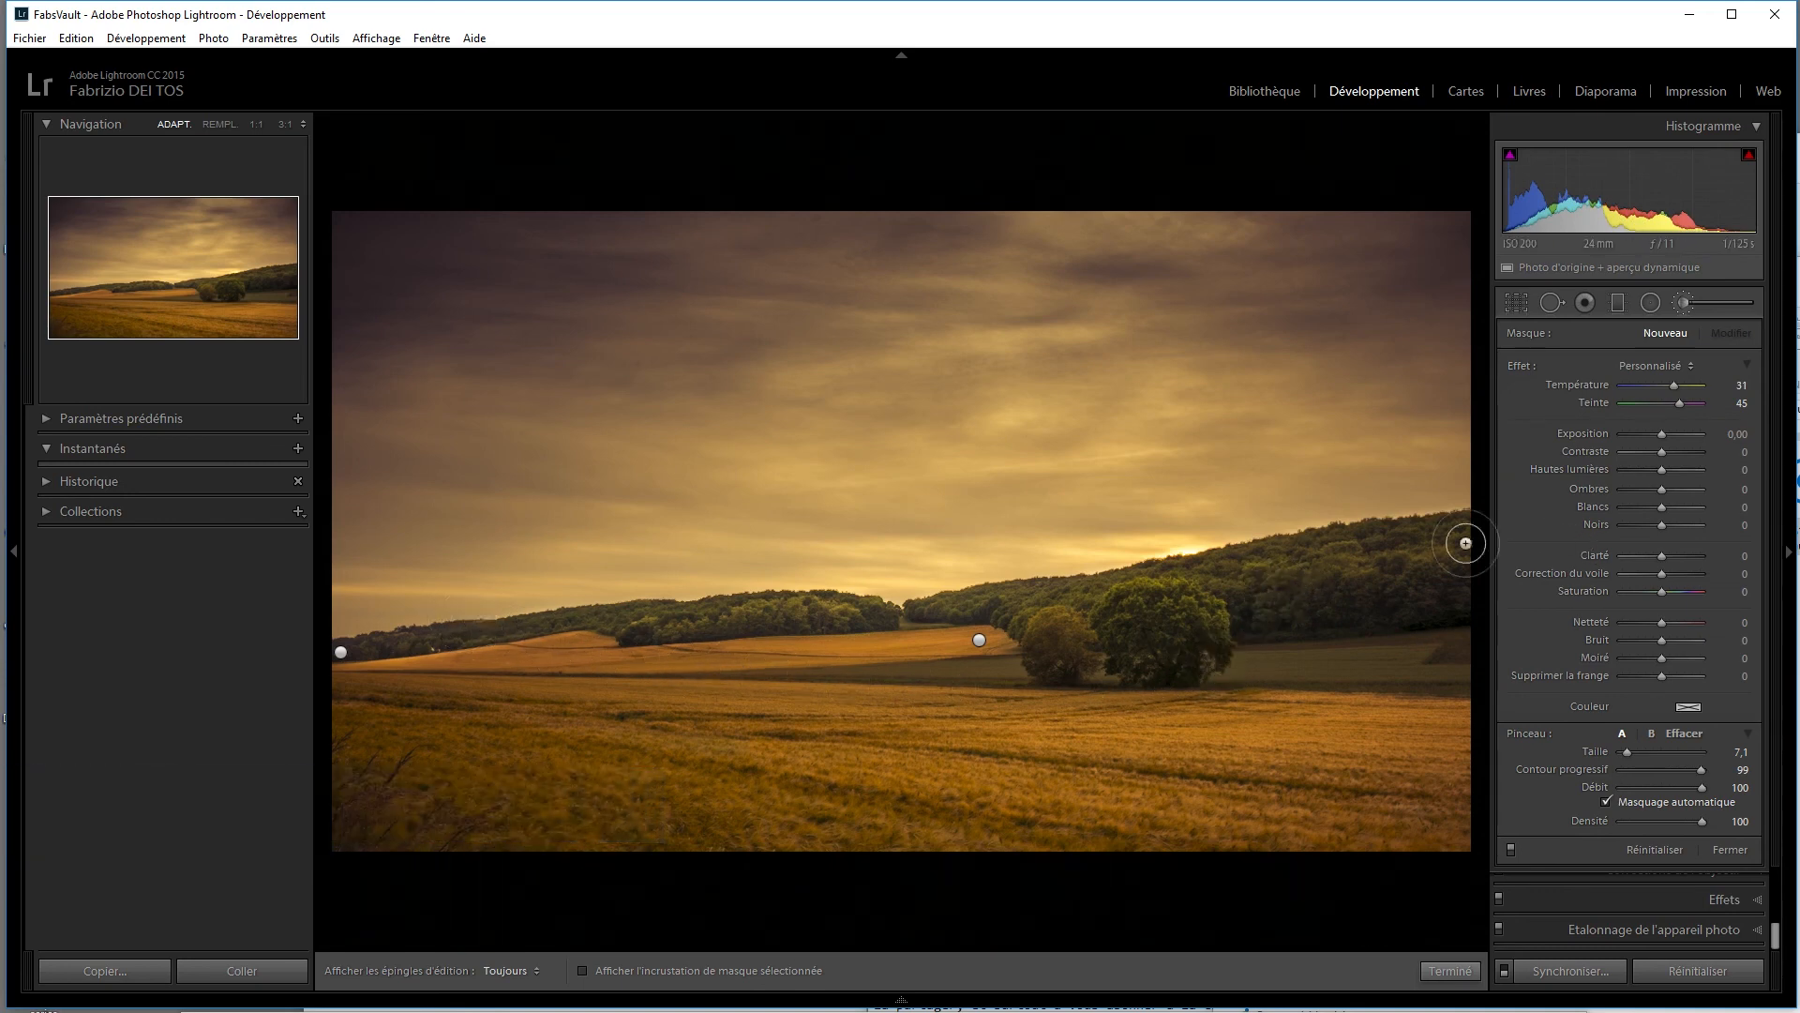
Step: Close the adjustment brush to finish the local edits
click(1681, 304)
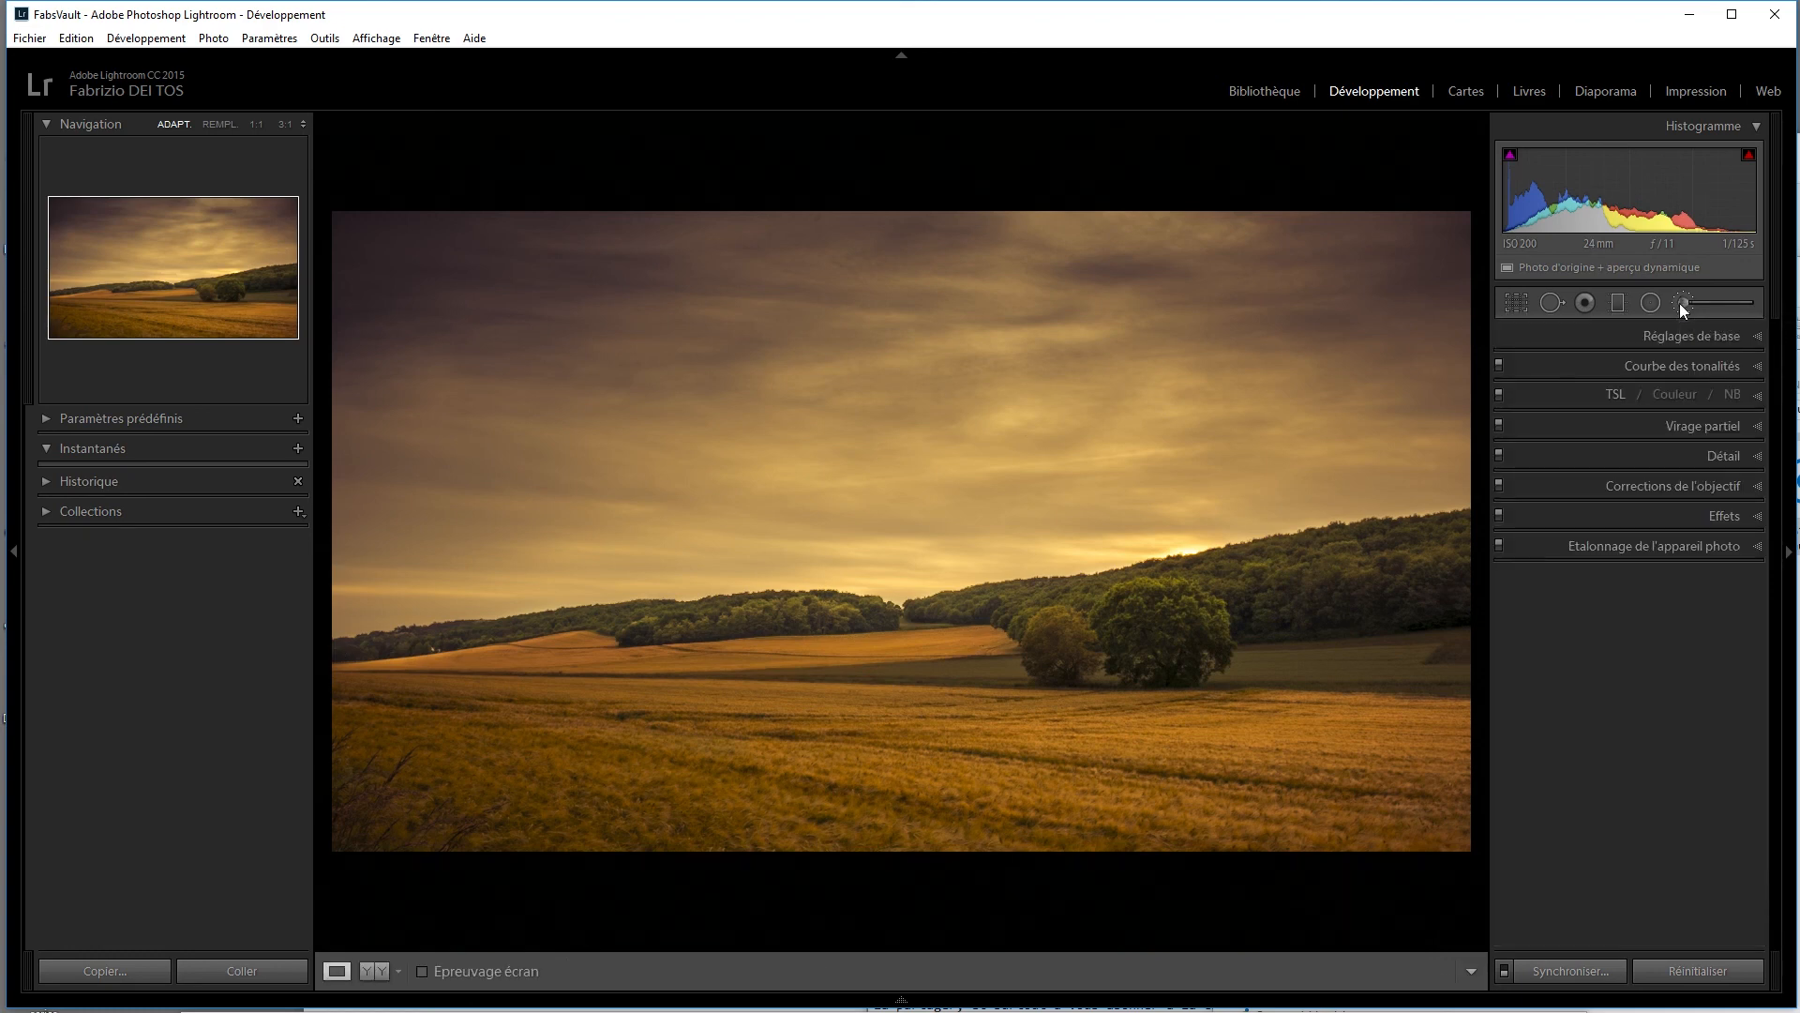